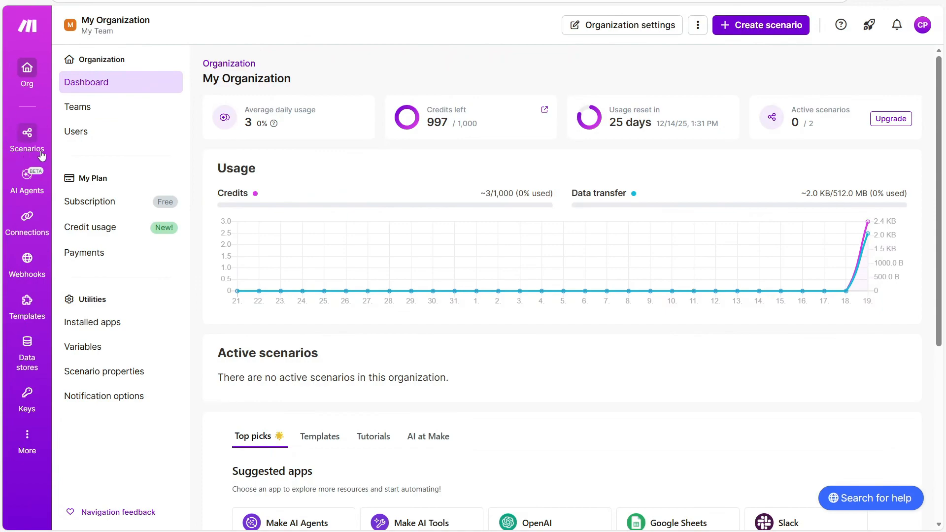
Open the scenarios section, look through the public templates, and return to the scenarios list
{"action": "left_click", "coordinate": [25, 137]}
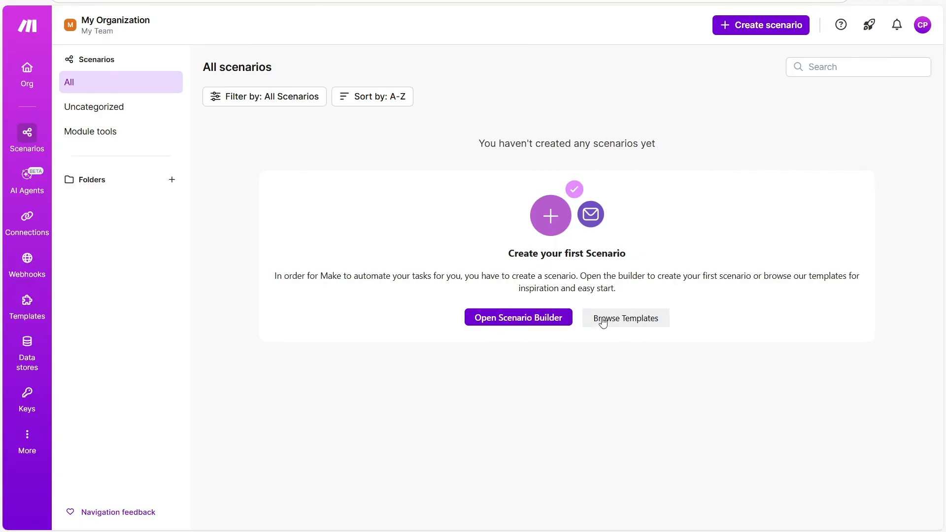
{"action": "left_click", "coordinate": [623, 318]}
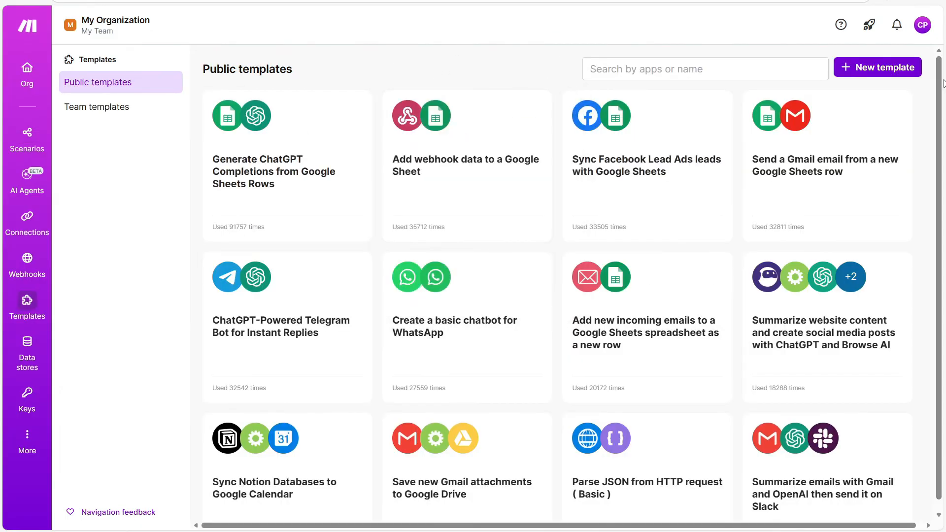
{"action": "left_click_drag", "start_coordinate": [942, 93], "coordinate": [942, 103]}
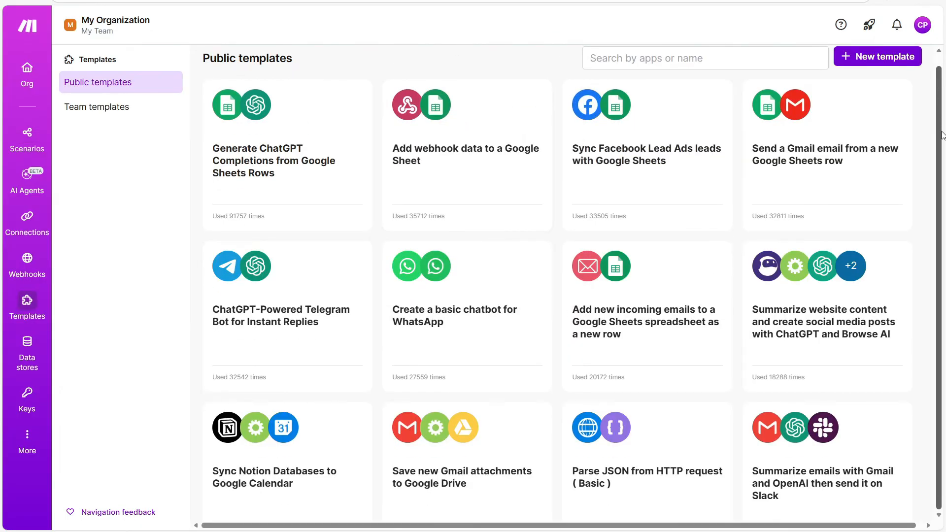
{"action": "left_click_drag", "start_coordinate": [943, 135], "coordinate": [945, 101]}
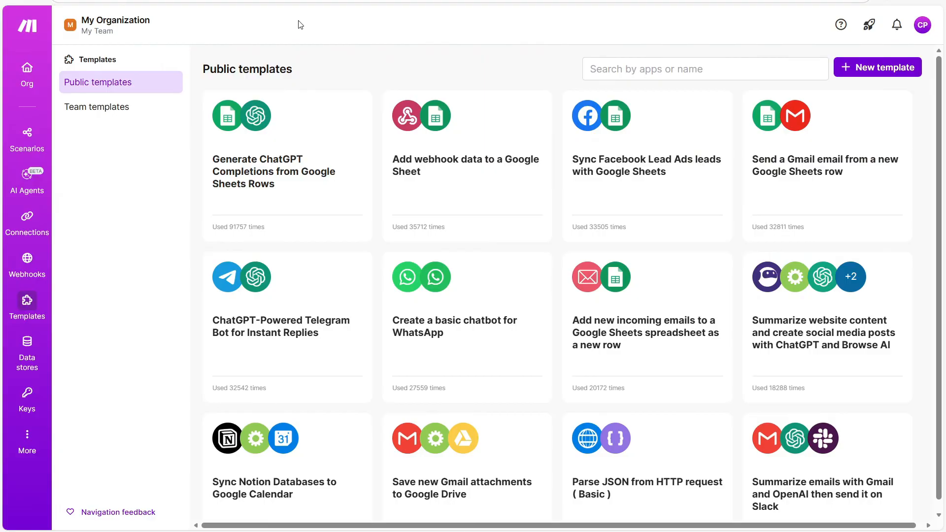
{"action": "key", "text": "alt+Left"}
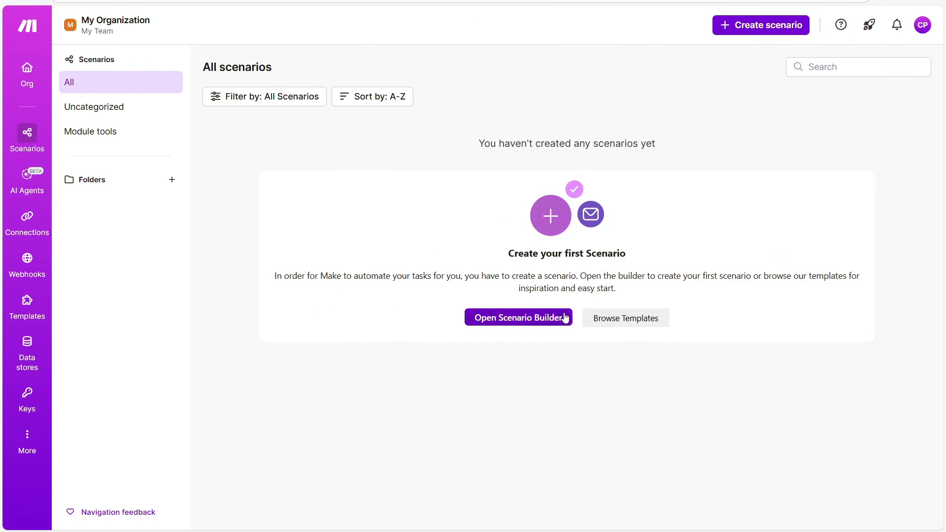
Start a new scenario in the builder, search the apps for Shopify, and open its module list
{"action": "left_click", "coordinate": [482, 319]}
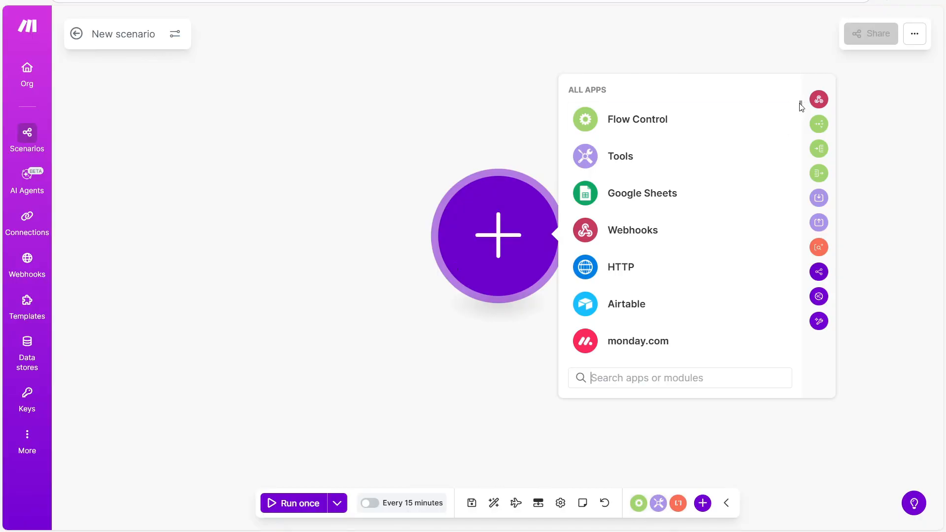
{"action": "left_click_drag", "start_coordinate": [801, 104], "coordinate": [817, 72]}
{"action": "left_click", "coordinate": [620, 383]}
{"action": "type", "text": "Shopify"}
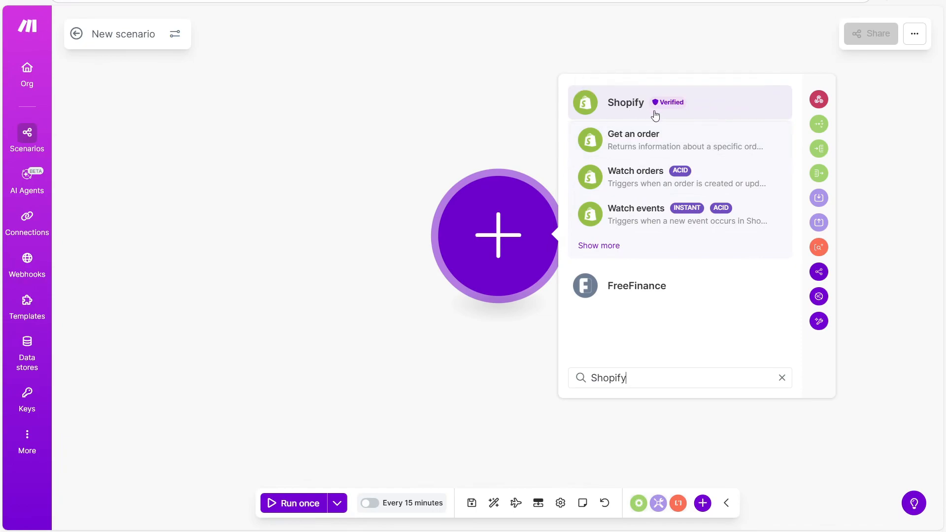
{"action": "mouse_move", "coordinate": [677, 102]}
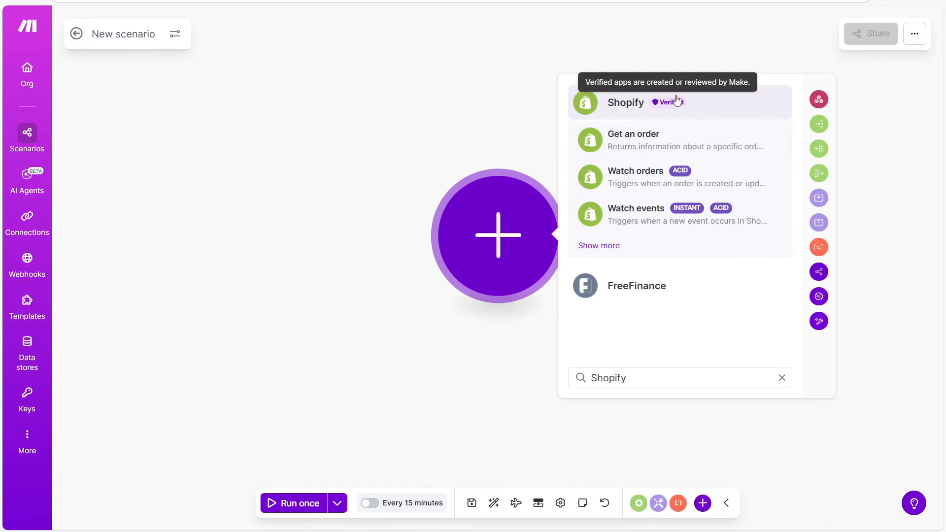
{"action": "left_click", "coordinate": [625, 106]}
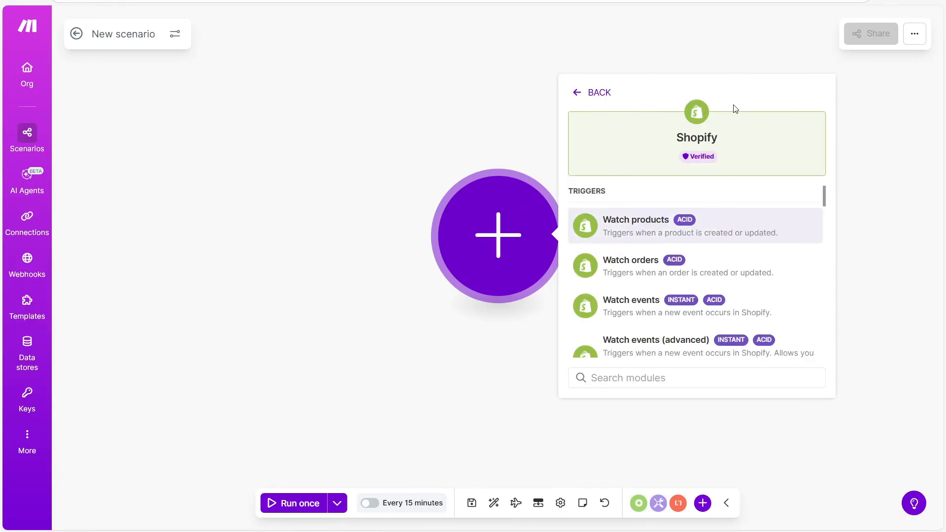
Look through the available Shopify modules and add Search orders as the scenario's first module
{"action": "scroll", "coordinate": [703, 205], "scroll_direction": "down", "scroll_amount": 6}
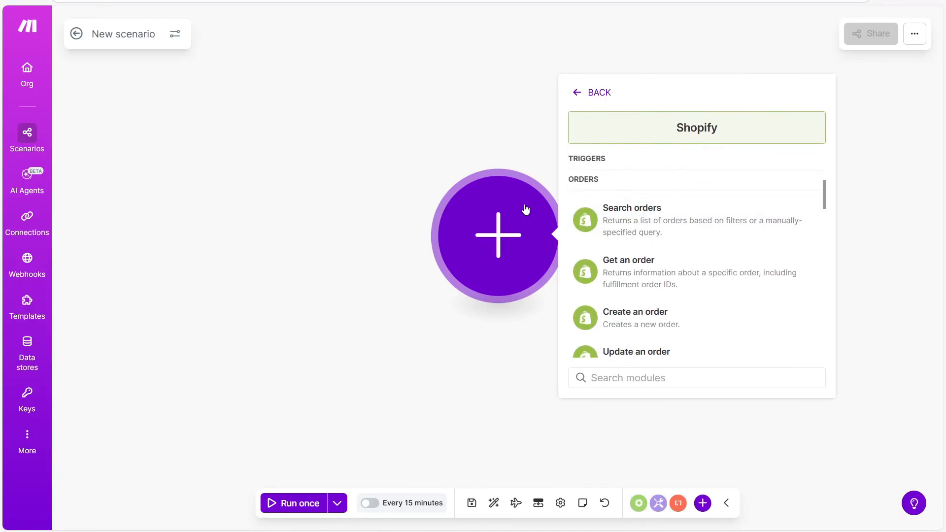
{"action": "left_click_drag", "start_coordinate": [571, 183], "coordinate": [647, 186]}
{"action": "left_click", "coordinate": [572, 181]}
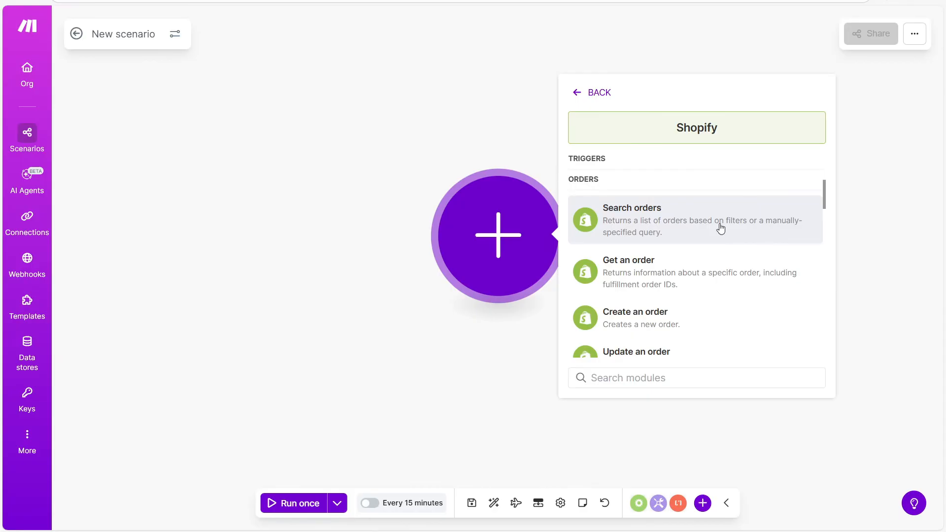
{"action": "scroll", "coordinate": [697, 277], "scroll_direction": "down", "scroll_amount": 5}
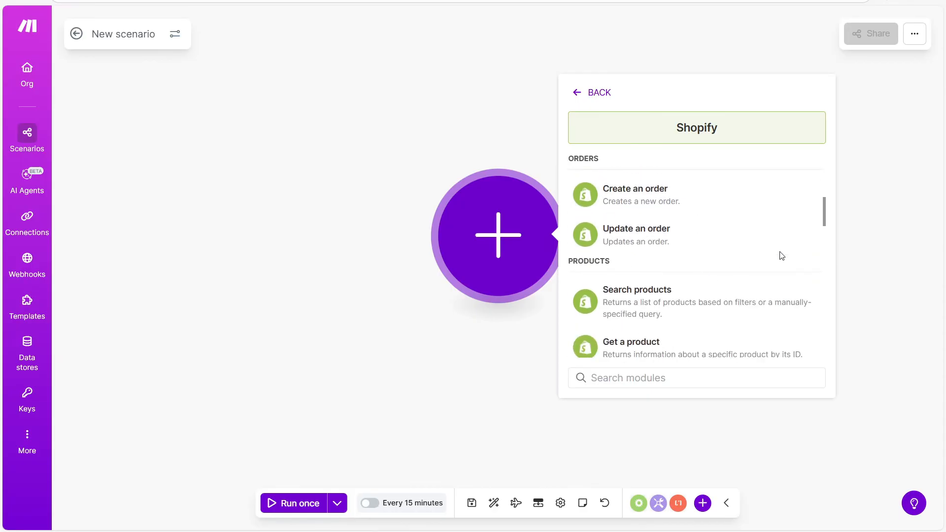
{"action": "scroll", "coordinate": [757, 252], "scroll_direction": "up", "scroll_amount": 3}
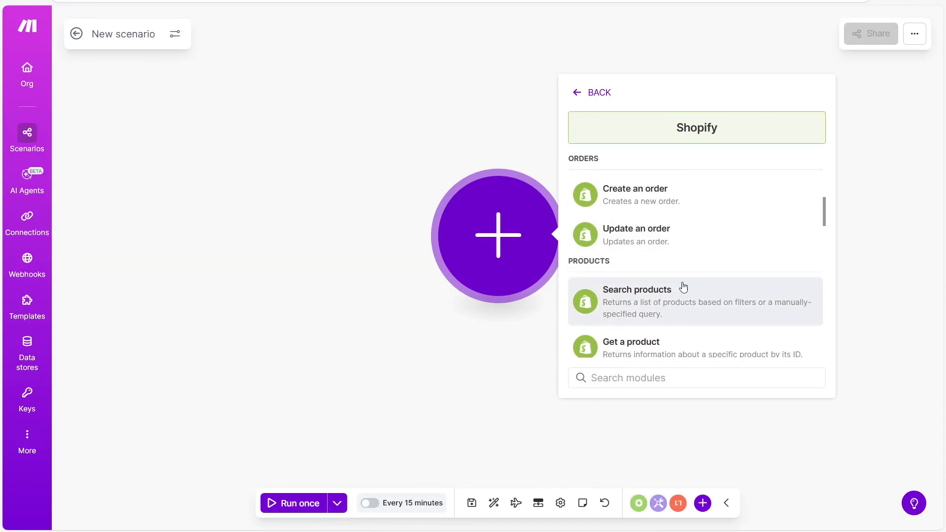
{"action": "scroll", "coordinate": [789, 280], "scroll_direction": "down", "scroll_amount": 10}
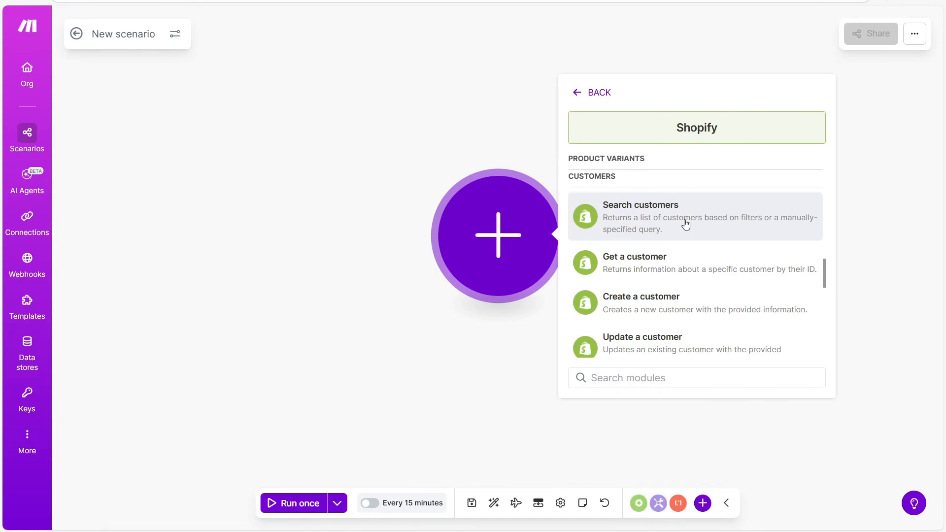
{"action": "scroll", "coordinate": [686, 225], "scroll_direction": "up", "scroll_amount": 10}
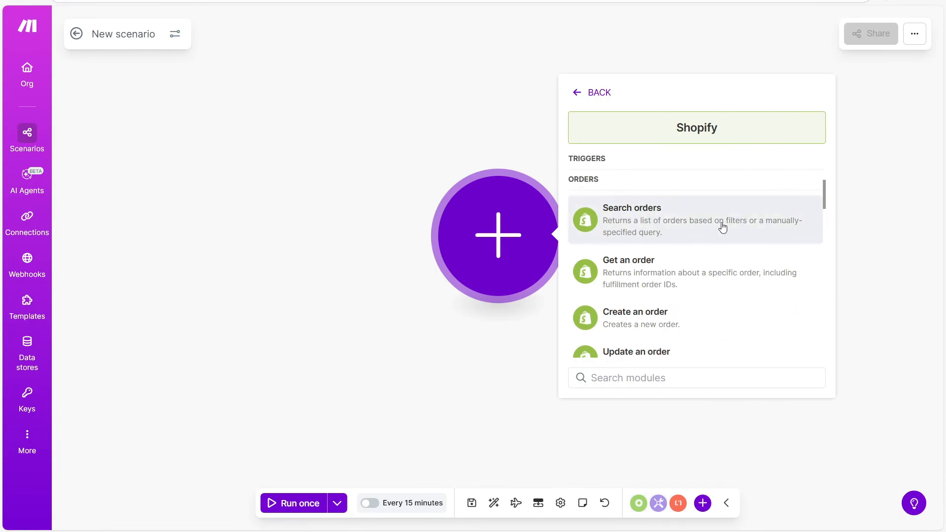
{"action": "left_click", "coordinate": [707, 218]}
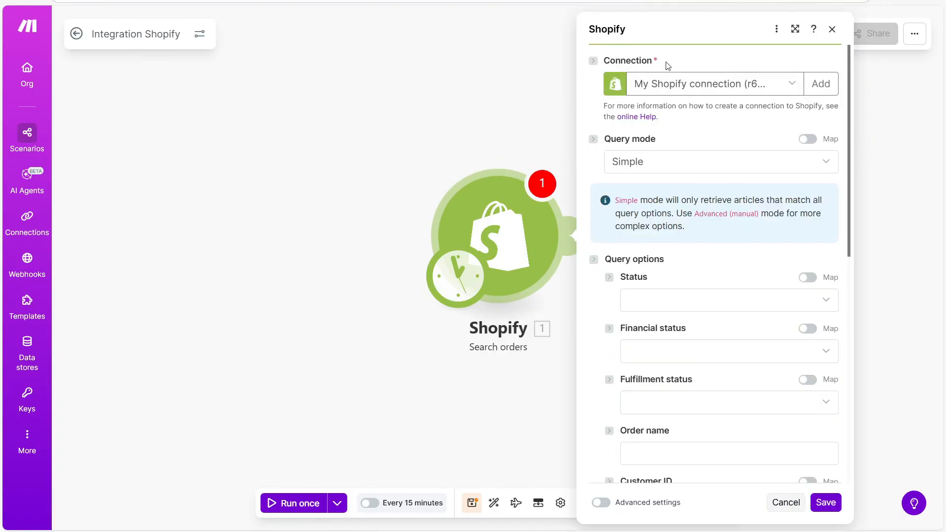
Start a new connection for the Search orders module with Shopify as the connection type
{"action": "left_click", "coordinate": [821, 85]}
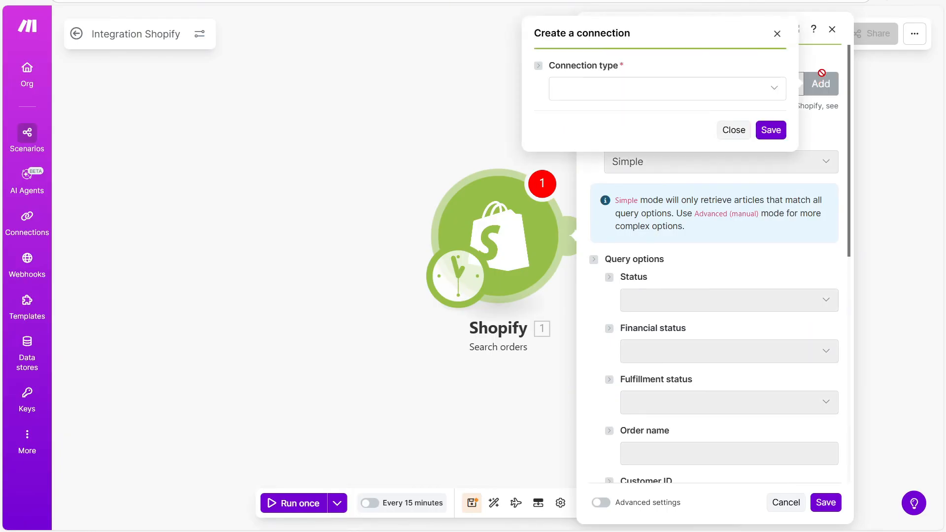
{"action": "left_click", "coordinate": [779, 93]}
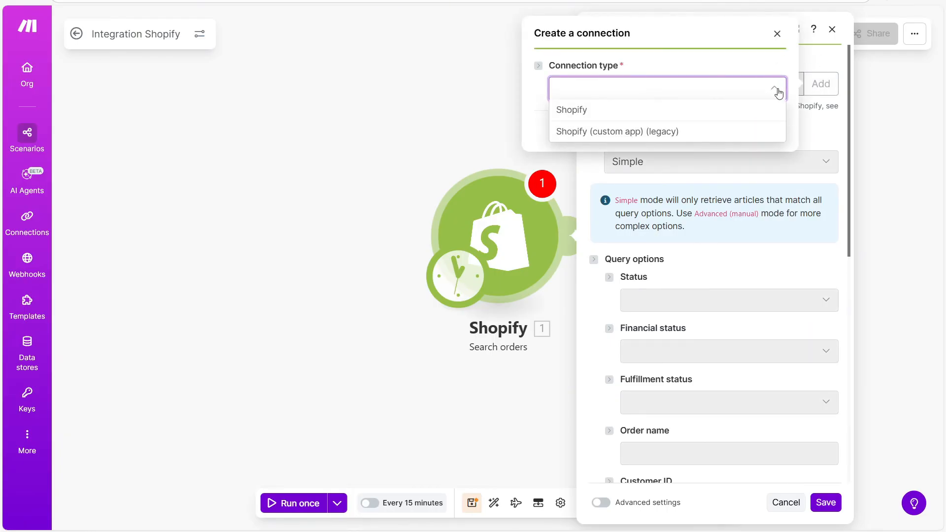
{"action": "left_click", "coordinate": [559, 113]}
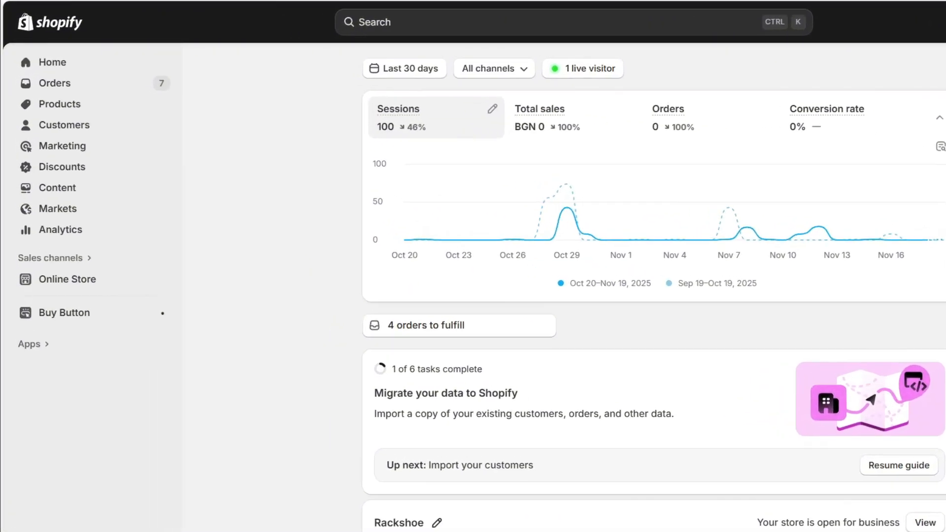
In the Shopify admin, open the store settings and copy the store's myshopify.com address
{"action": "left_click", "coordinate": [54, 530]}
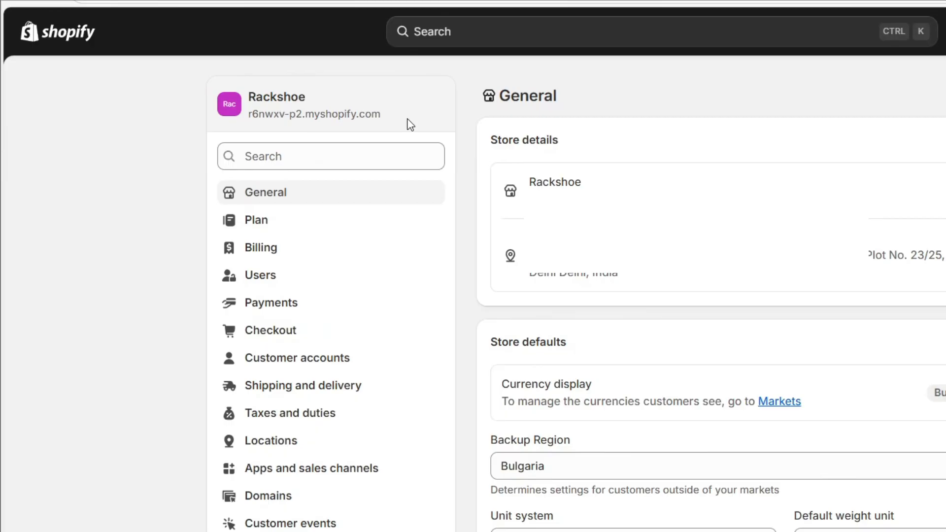
{"action": "left_click_drag", "start_coordinate": [407, 121], "coordinate": [249, 118]}
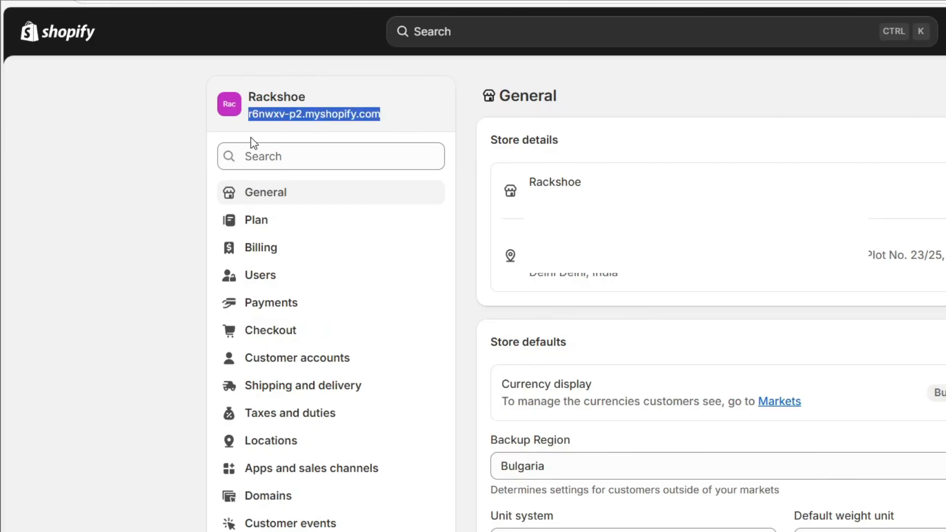
{"action": "left_click", "coordinate": [254, 139]}
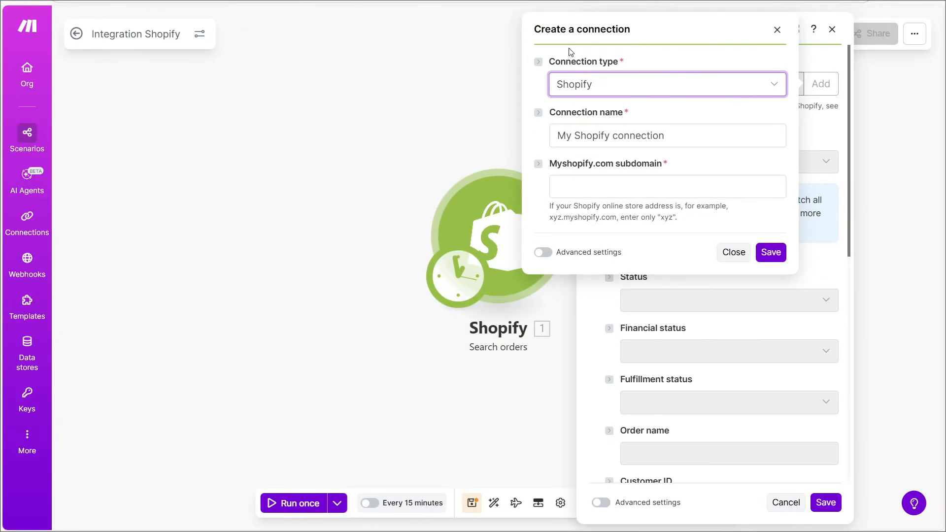
Back in Make, set the connection's myshopify.com subdomain to r6nwxv-p2 without the domain ending, and save the connection
{"action": "left_click", "coordinate": [608, 184]}
{"action": "left_click", "coordinate": [634, 189]}
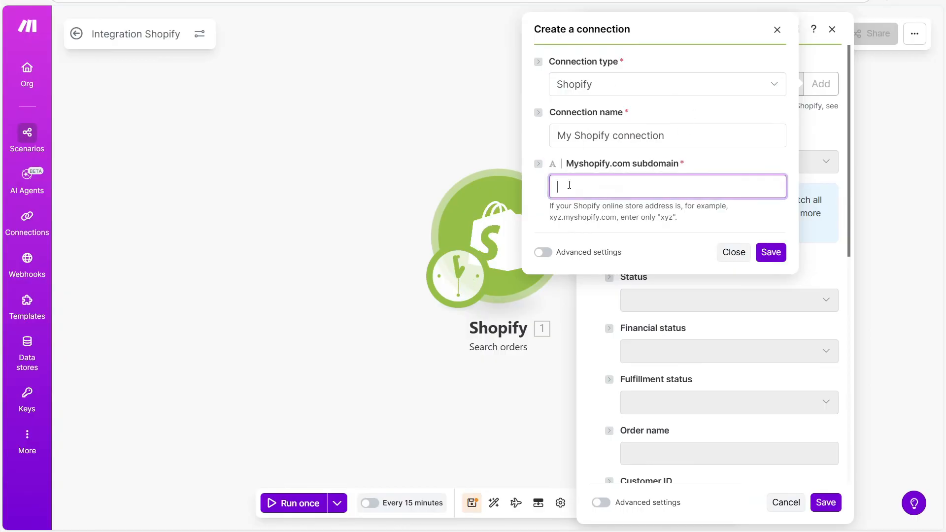
{"action": "type", "text": "r6nwxv-p2.myshopify.com"}
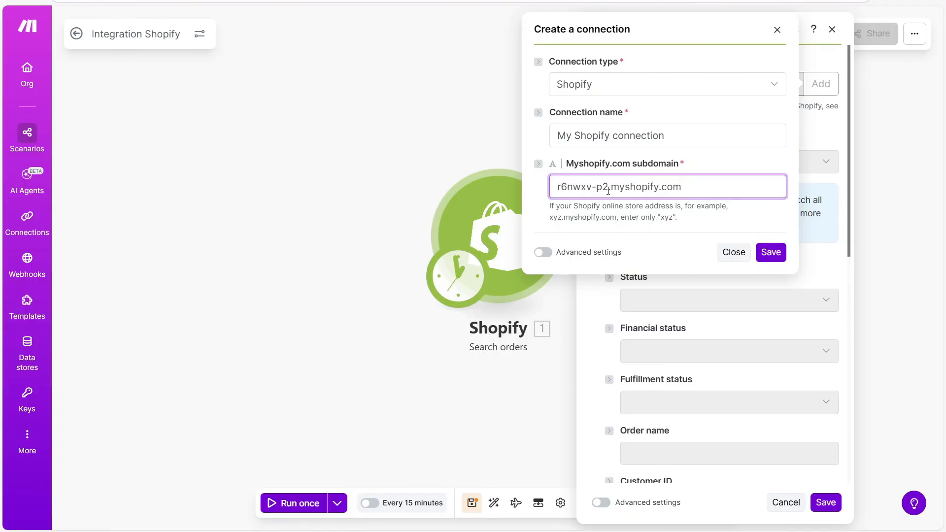
{"action": "left_click_drag", "start_coordinate": [609, 187], "coordinate": [764, 176]}
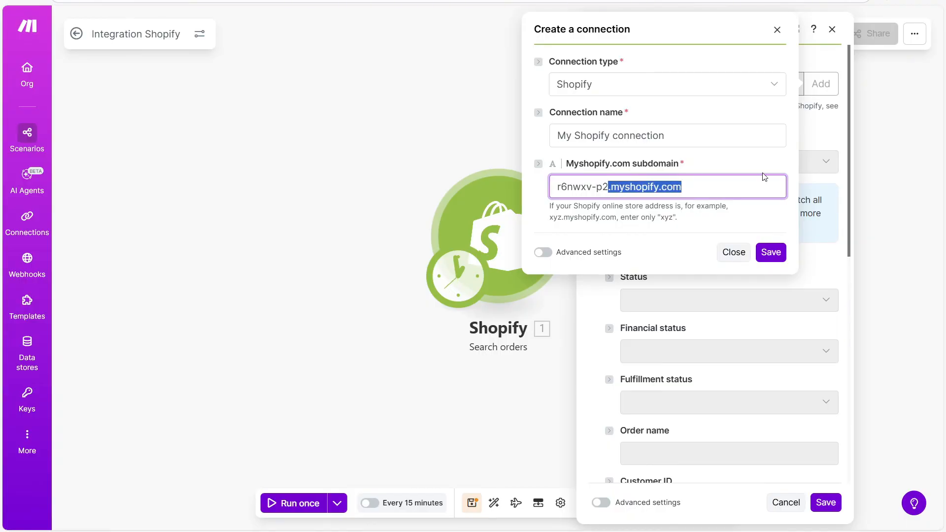
{"action": "key", "text": "BackSpace"}
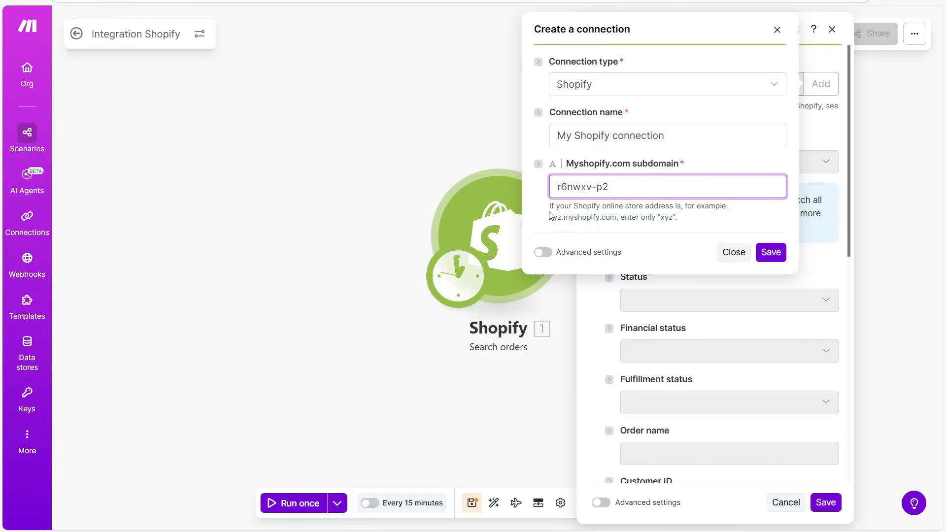
{"action": "left_click_drag", "start_coordinate": [550, 218], "coordinate": [615, 221]}
{"action": "left_click", "coordinate": [660, 151]}
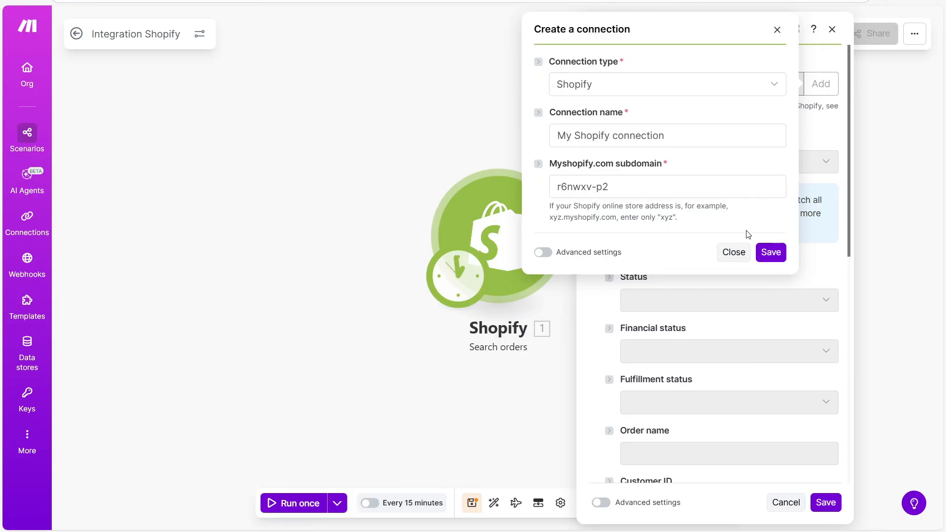
{"action": "left_click", "coordinate": [770, 254]}
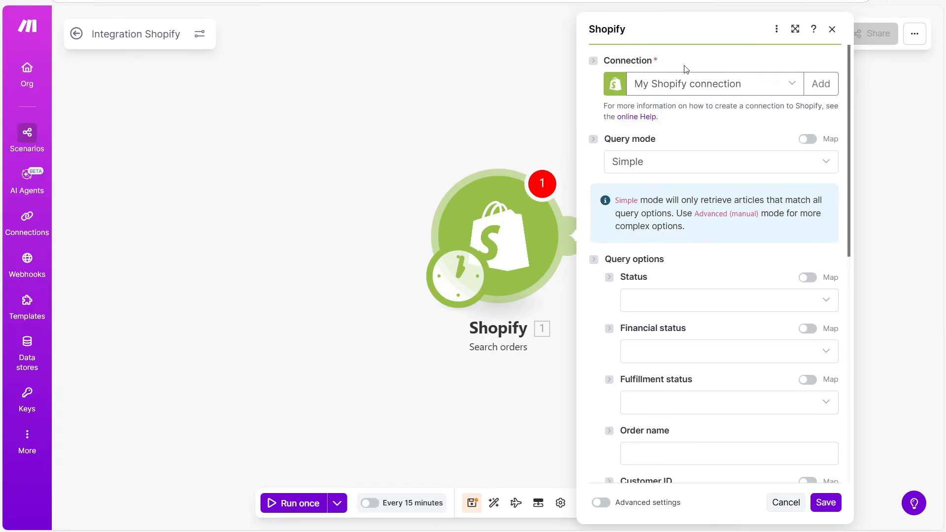
Check the available Shopify connections, keep My Shopify connection, and choose Simple as the query mode
{"action": "left_click", "coordinate": [792, 84]}
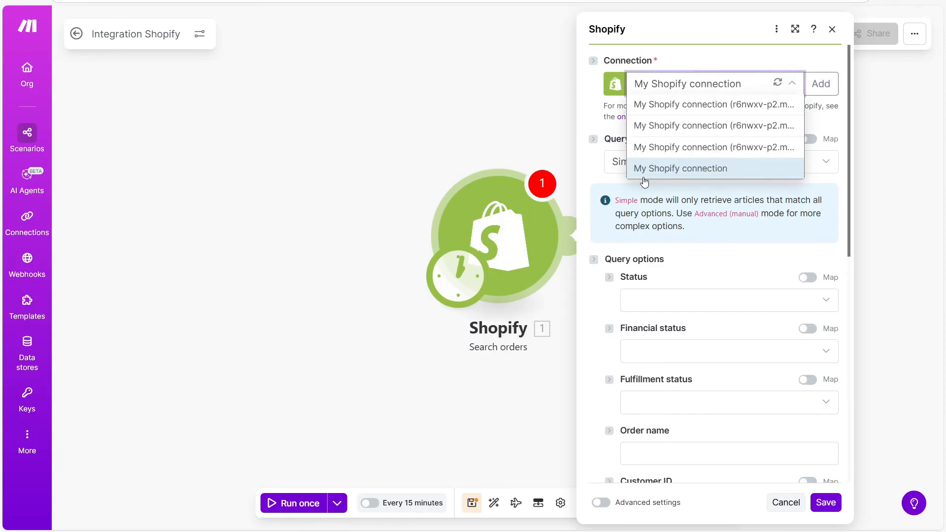
{"action": "left_click", "coordinate": [580, 101]}
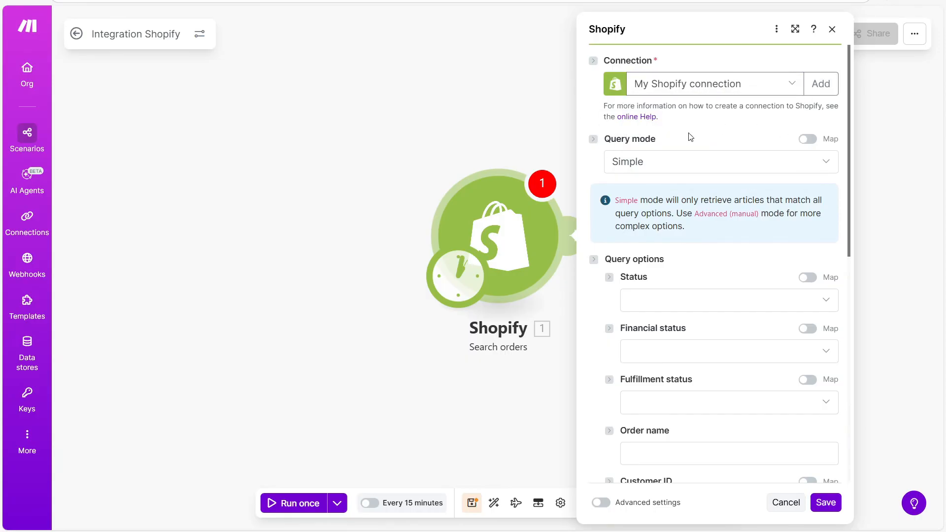
{"action": "left_click", "coordinate": [826, 165]}
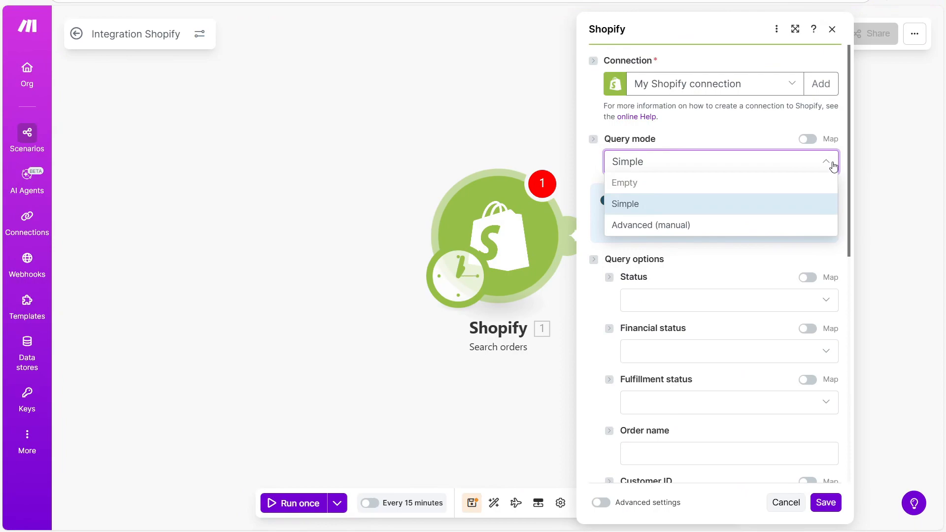
{"action": "left_click", "coordinate": [797, 203]}
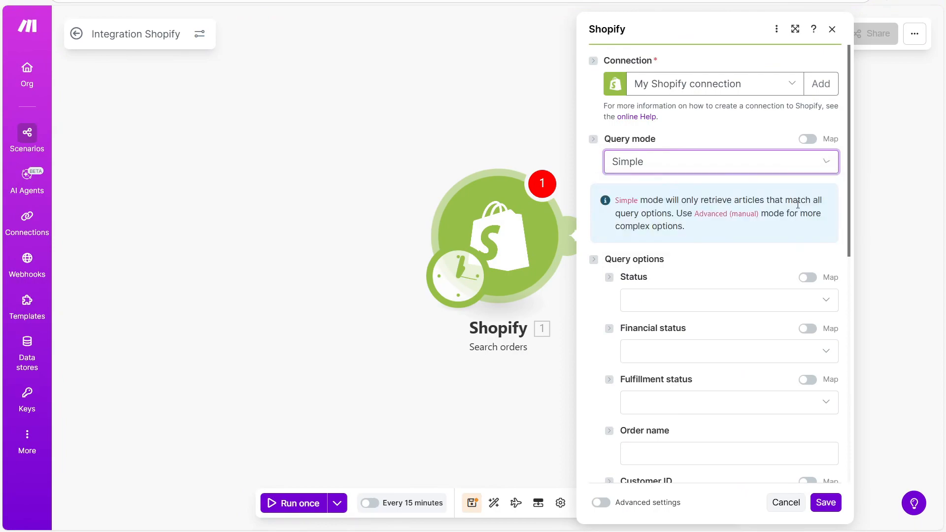
Try clearing the query mode with Empty, and switch it back to Simple
{"action": "scroll", "coordinate": [743, 301], "scroll_direction": "down", "scroll_amount": 3}
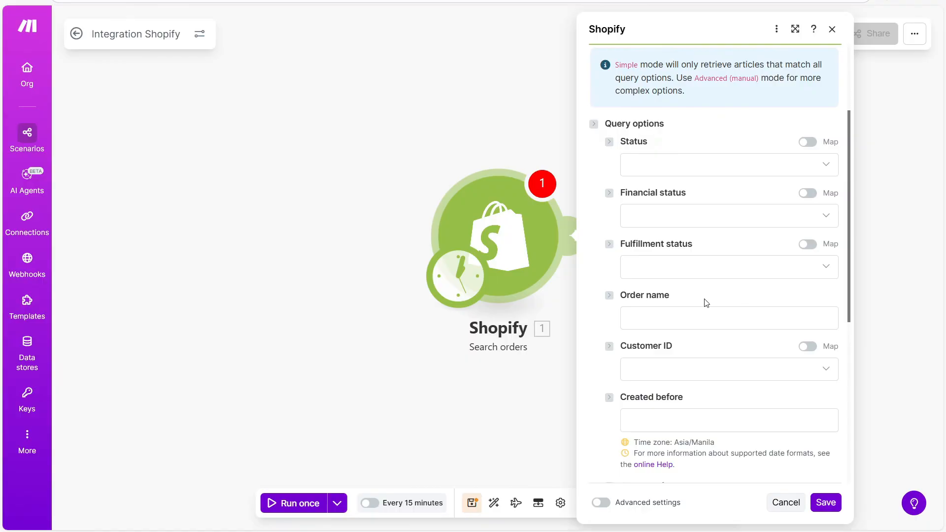
{"action": "scroll", "coordinate": [715, 296], "scroll_direction": "up", "scroll_amount": 3}
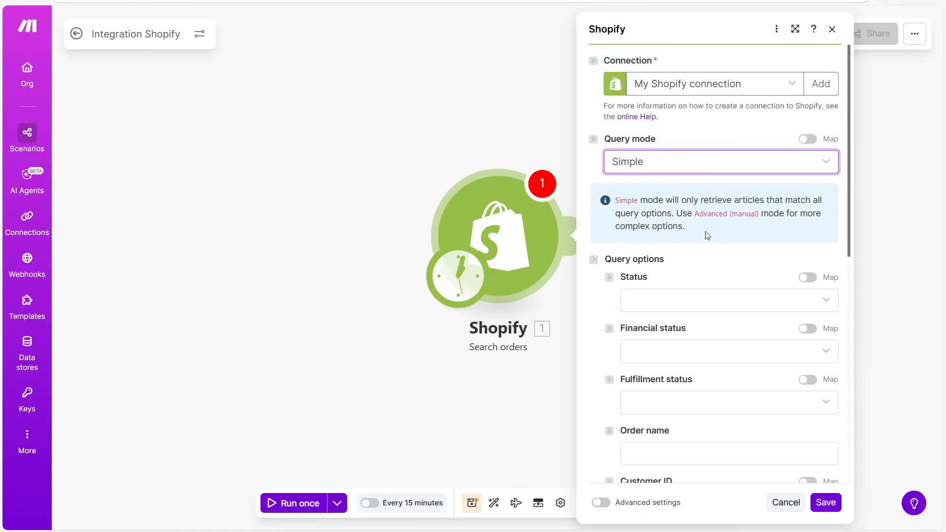
{"action": "left_click", "coordinate": [697, 157]}
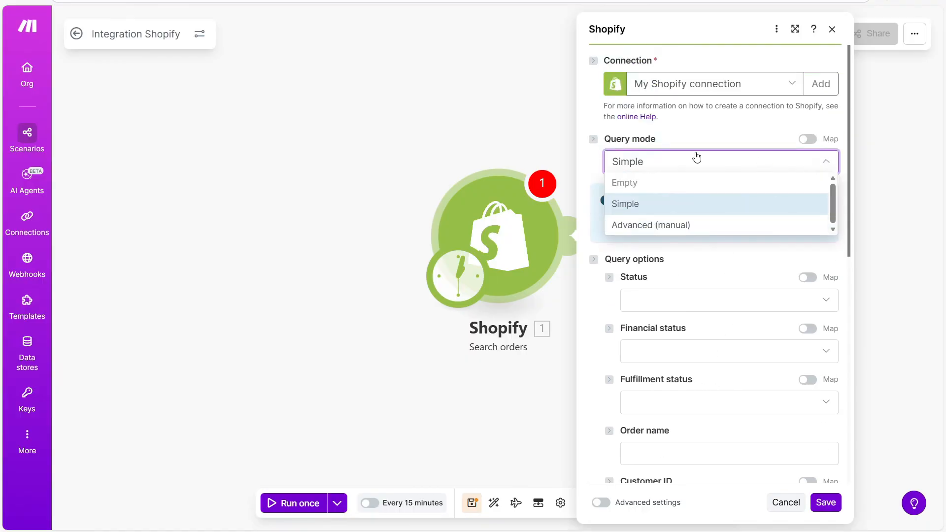
{"action": "left_click", "coordinate": [642, 183]}
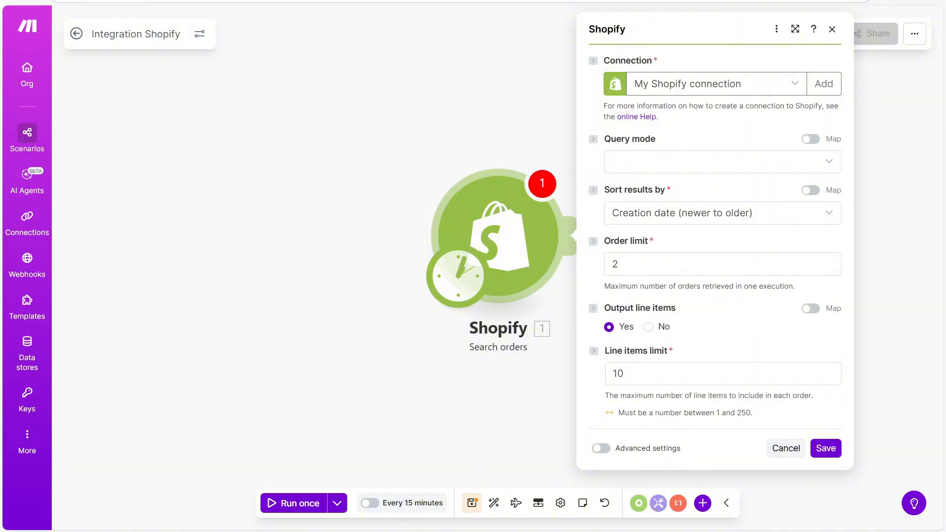
{"action": "left_click", "coordinate": [831, 165]}
{"action": "left_click", "coordinate": [622, 209]}
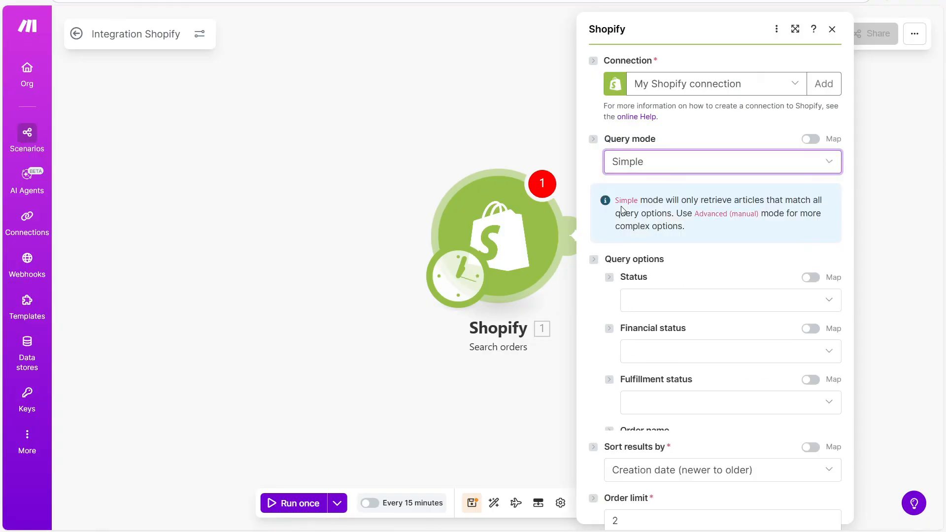
Examine the choices offered by the Status and Financial status query options, leaving both fields empty
{"action": "scroll", "coordinate": [622, 211], "scroll_direction": "down", "scroll_amount": 3}
{"action": "scroll", "coordinate": [655, 209], "scroll_direction": "up", "scroll_amount": 1}
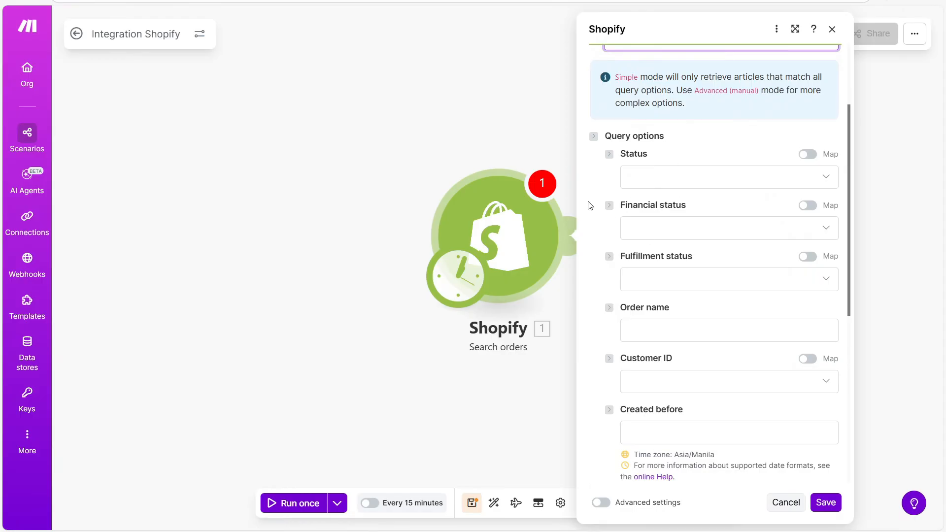
{"action": "left_click", "coordinate": [827, 177]}
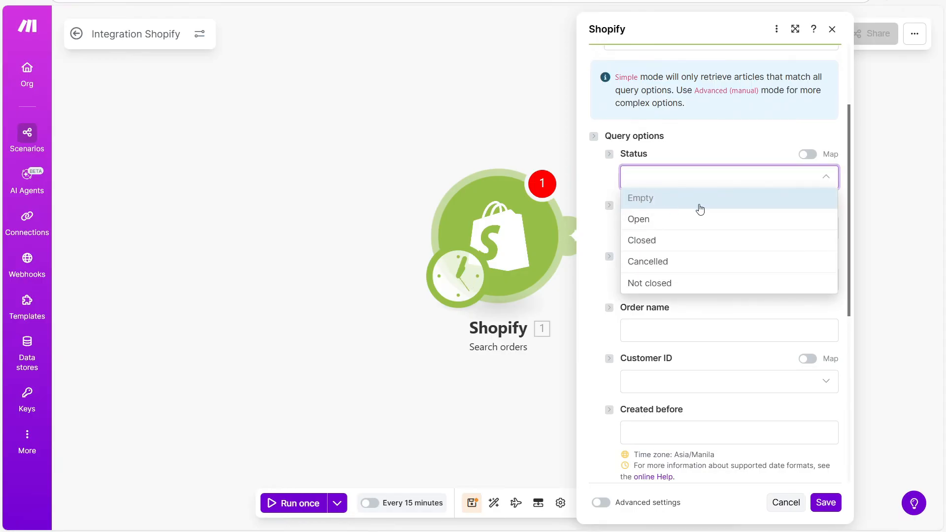
{"action": "left_click", "coordinate": [675, 200]}
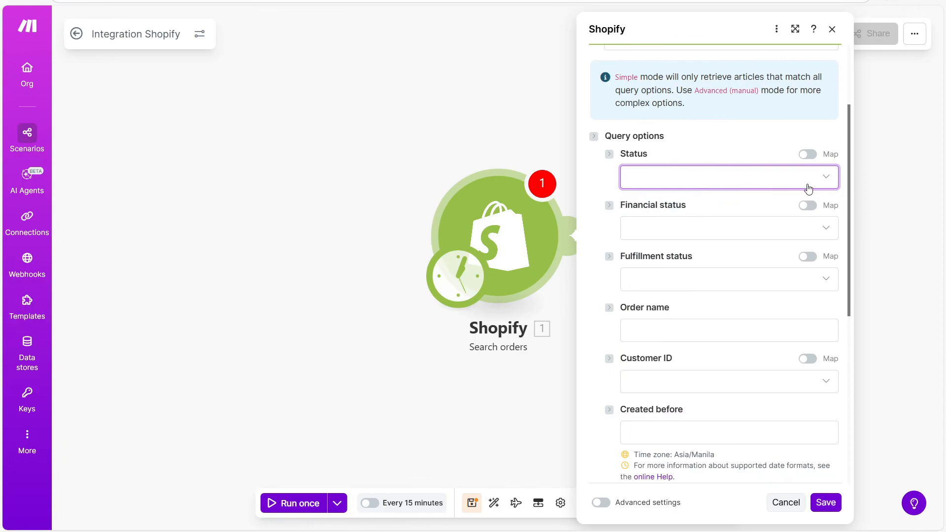
{"action": "left_click", "coordinate": [829, 187]}
{"action": "left_click", "coordinate": [650, 204]}
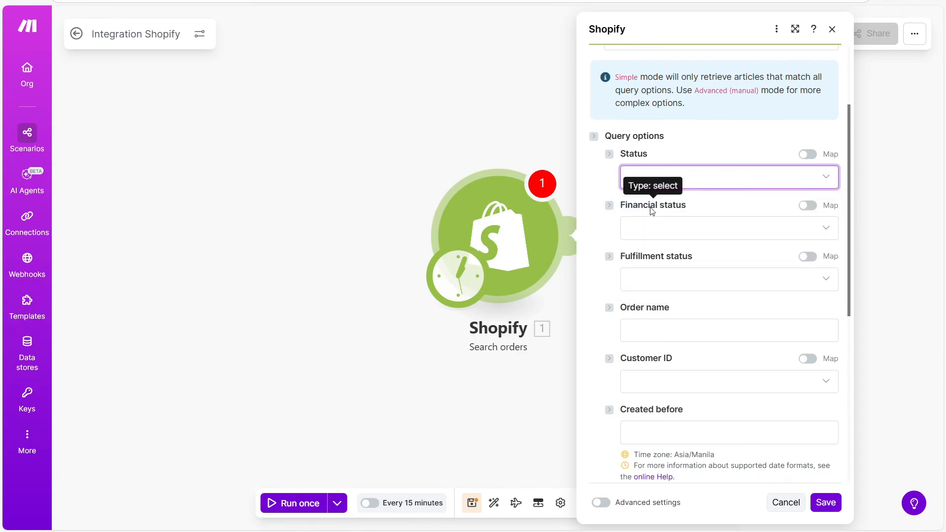
{"action": "left_click", "coordinate": [832, 230]}
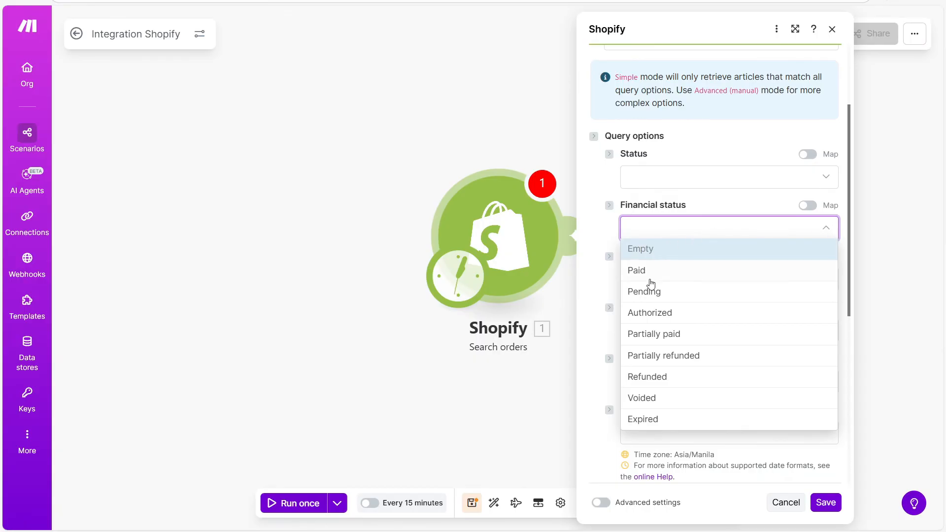
{"action": "left_click", "coordinate": [608, 252]}
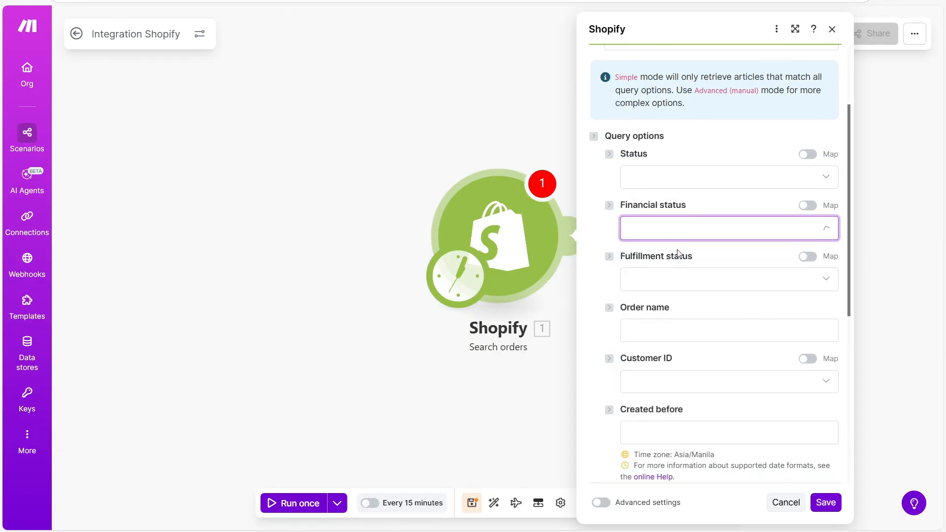
Set the query mode to Empty and sort the results by Creation date (newer to older)
{"action": "scroll", "coordinate": [692, 356], "scroll_direction": "up", "scroll_amount": 3}
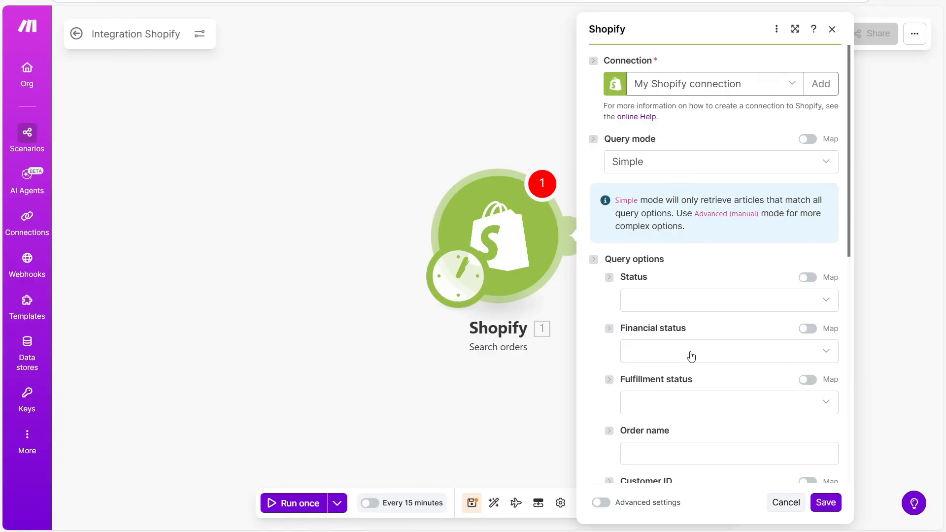
{"action": "left_click", "coordinate": [823, 167]}
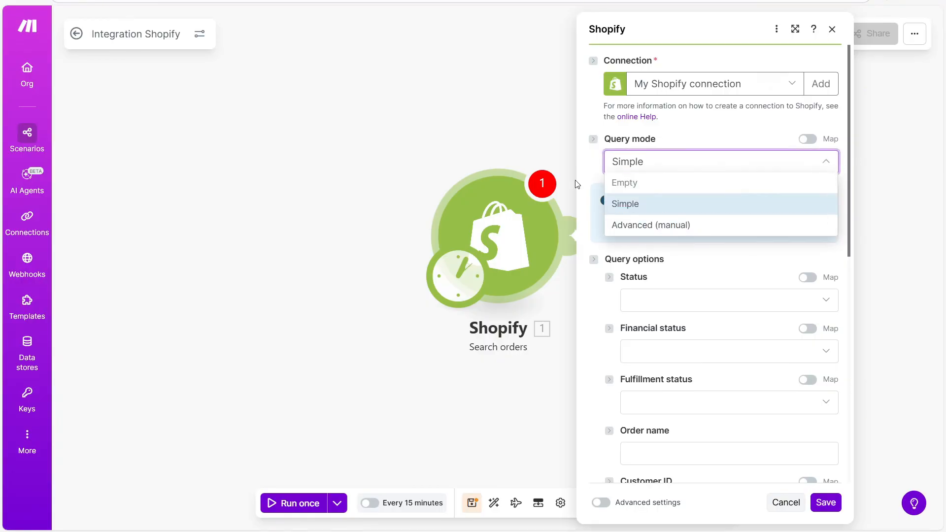
{"action": "left_click", "coordinate": [653, 188]}
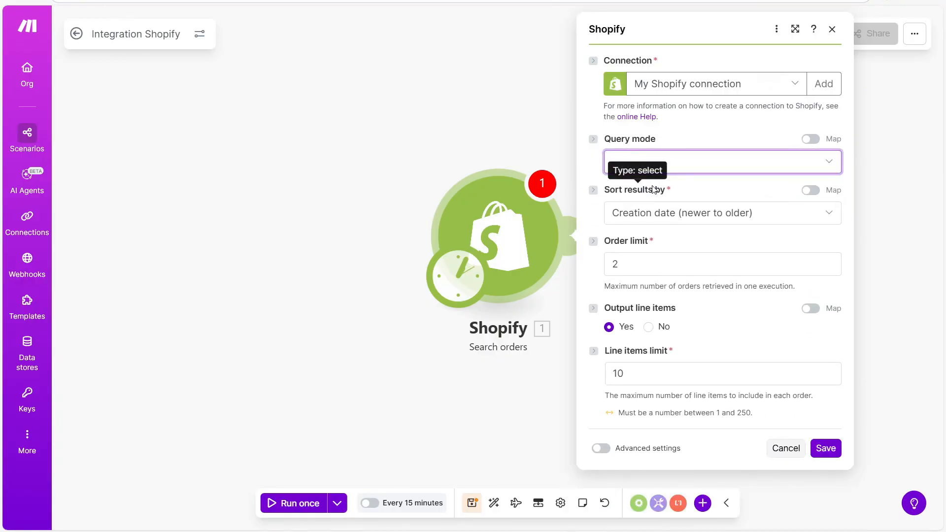
{"action": "left_click", "coordinate": [654, 191]}
{"action": "left_click", "coordinate": [684, 191]}
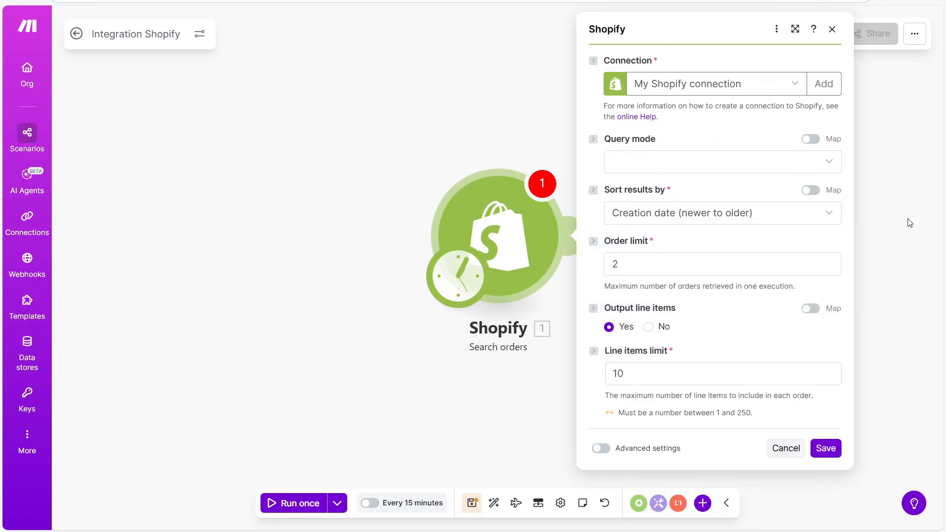
{"action": "left_click", "coordinate": [829, 216]}
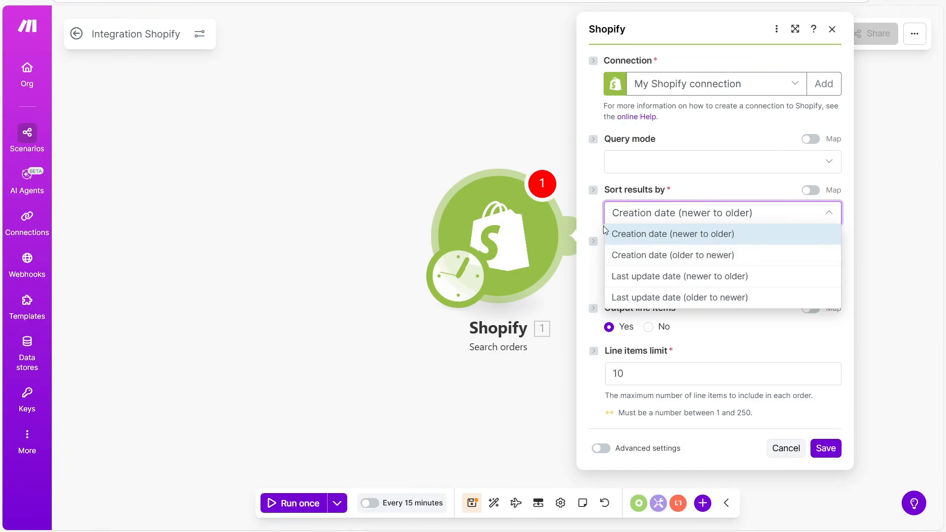
{"action": "left_click", "coordinate": [714, 237]}
Set the order limit to 10 and save the Search orders module's settings
{"action": "left_click", "coordinate": [654, 266]}
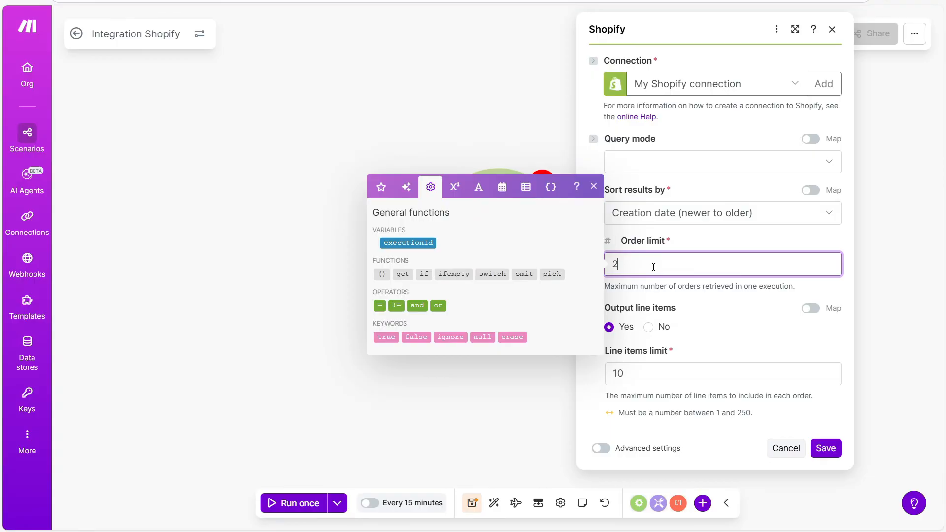
{"action": "left_click", "coordinate": [674, 244]}
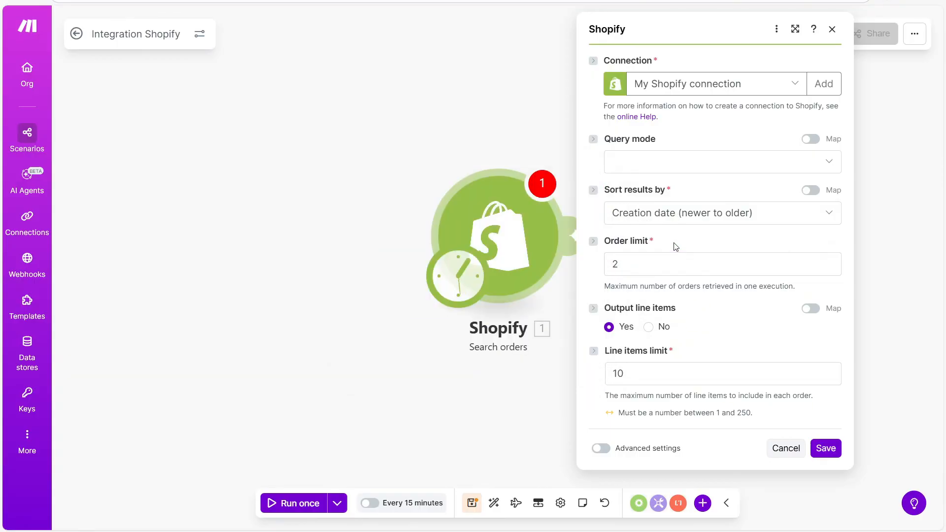
{"action": "double_click", "coordinate": [661, 263]}
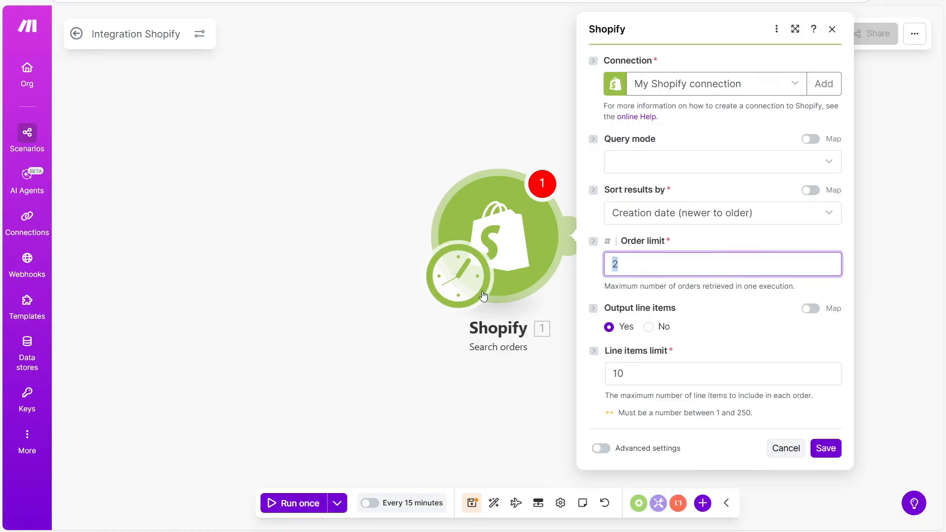
{"action": "type", "text": "10"}
{"action": "left_click", "coordinate": [722, 283]}
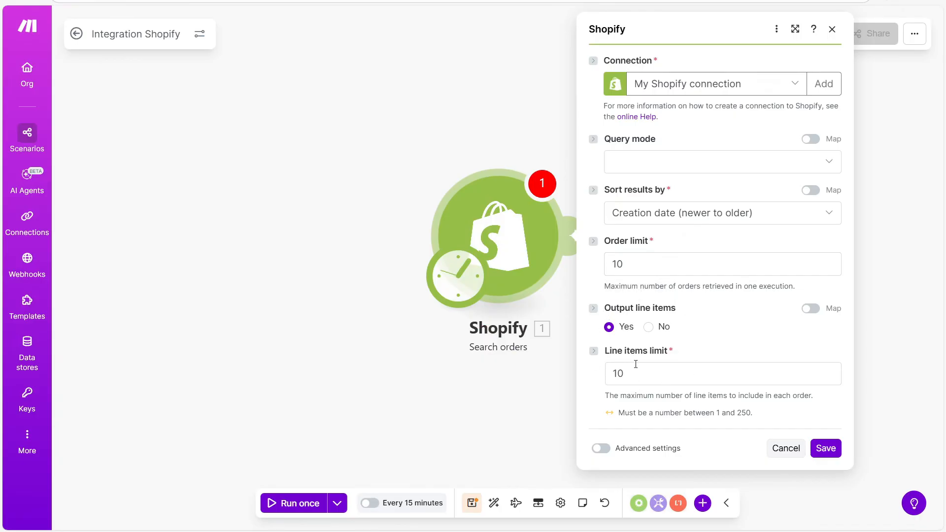
{"action": "left_click", "coordinate": [826, 450]}
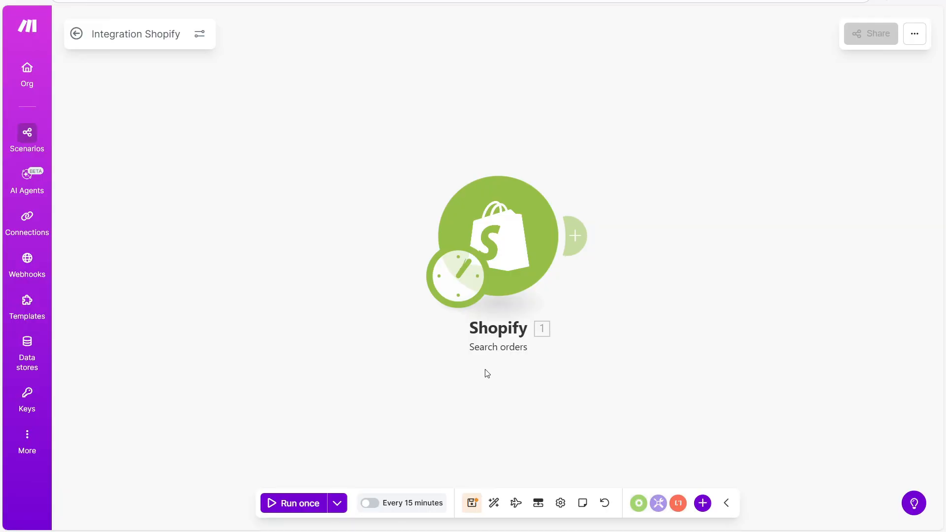
Add a Google Sheets module with the Add a Row action after the Shopify module
{"action": "left_click", "coordinate": [580, 238]}
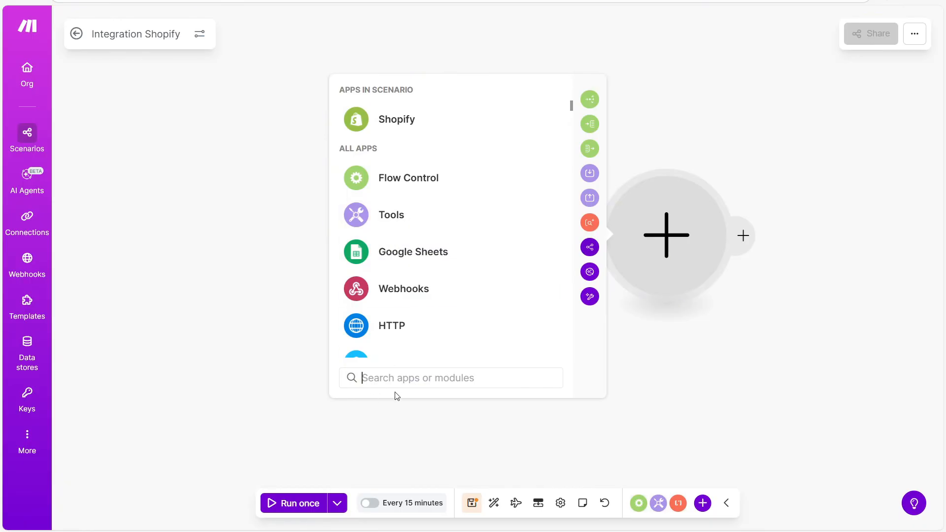
{"action": "type", "text": "Google Sheets"}
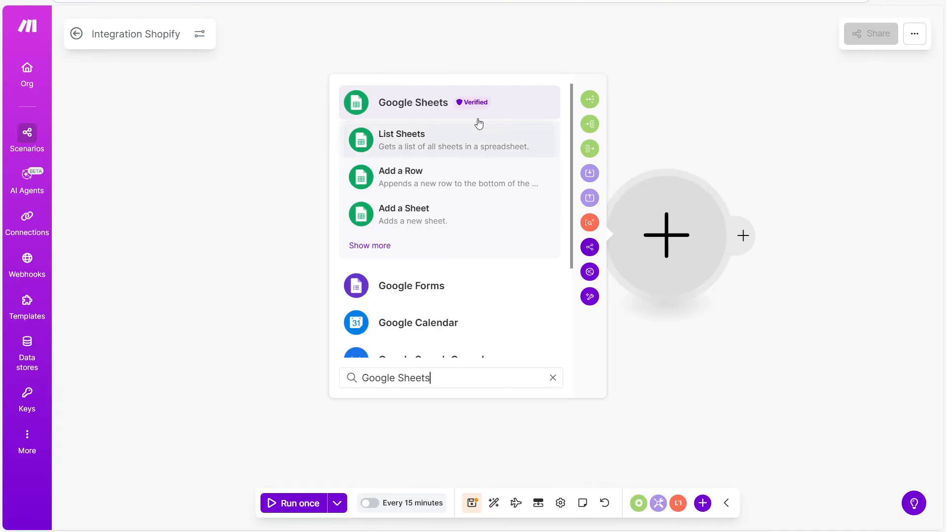
{"action": "left_click", "coordinate": [394, 118]}
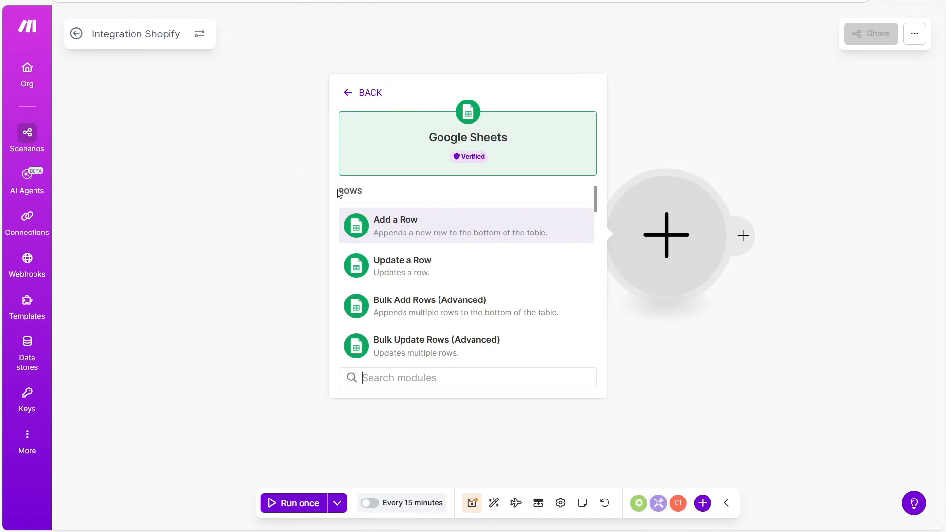
{"action": "left_click_drag", "start_coordinate": [338, 192], "coordinate": [398, 191]}
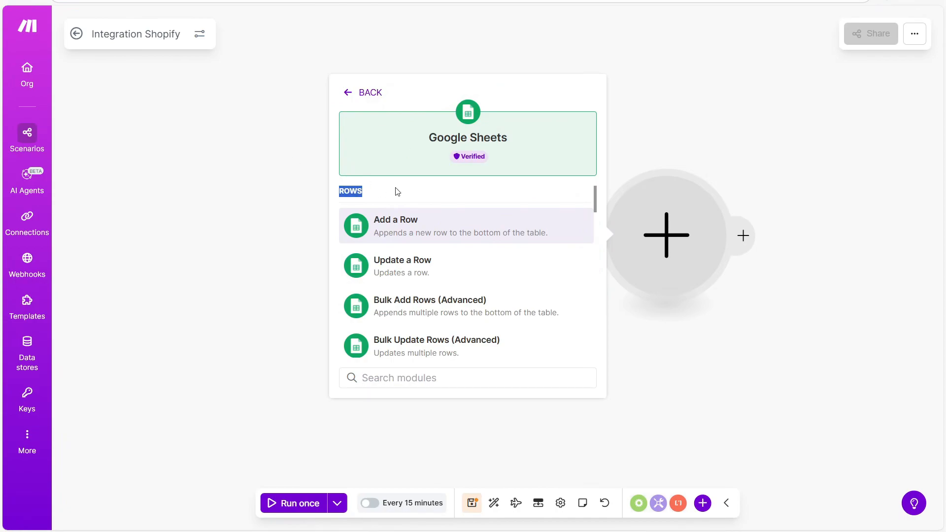
{"action": "left_click", "coordinate": [356, 192]}
{"action": "left_click", "coordinate": [481, 232]}
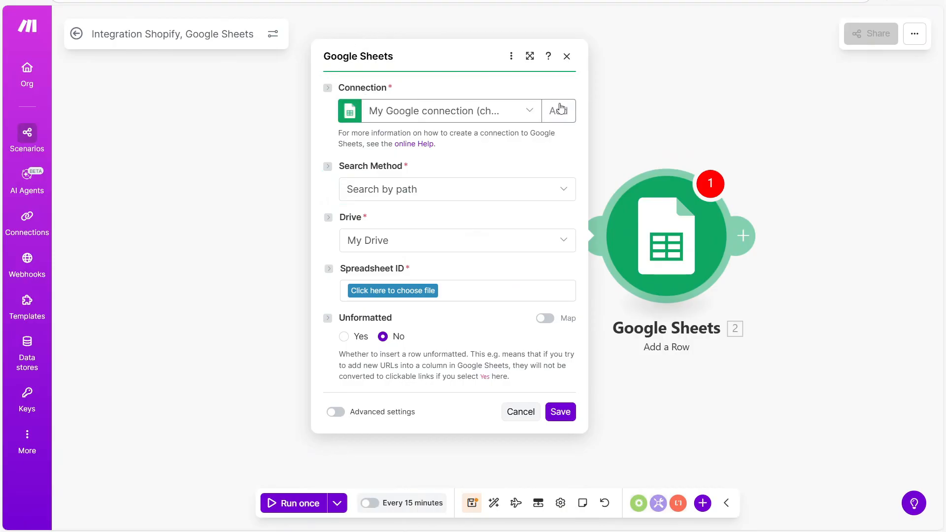
Connect the module through a new, Google-authorised My Google connection, with Search by path as the search method and My Drive as the drive
{"action": "left_click", "coordinate": [561, 118]}
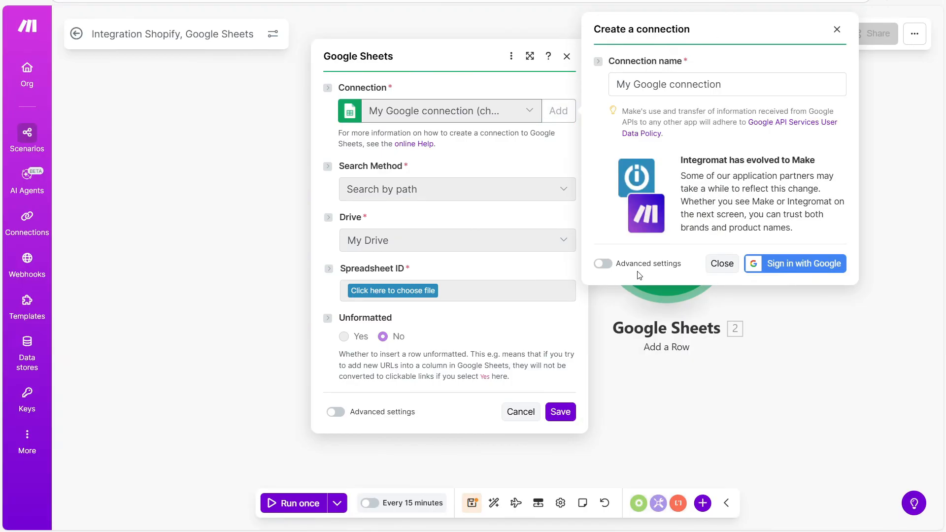
{"action": "left_click", "coordinate": [830, 265]}
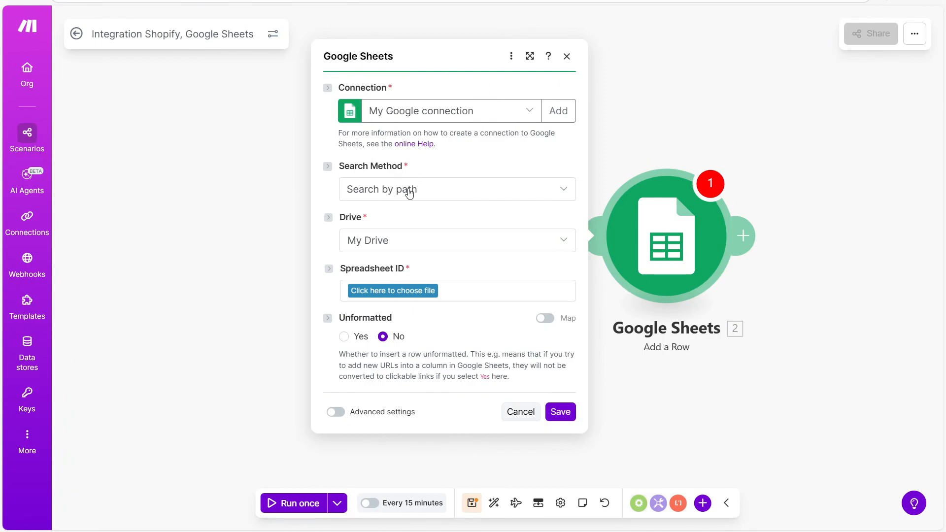
{"action": "left_click", "coordinate": [562, 189]}
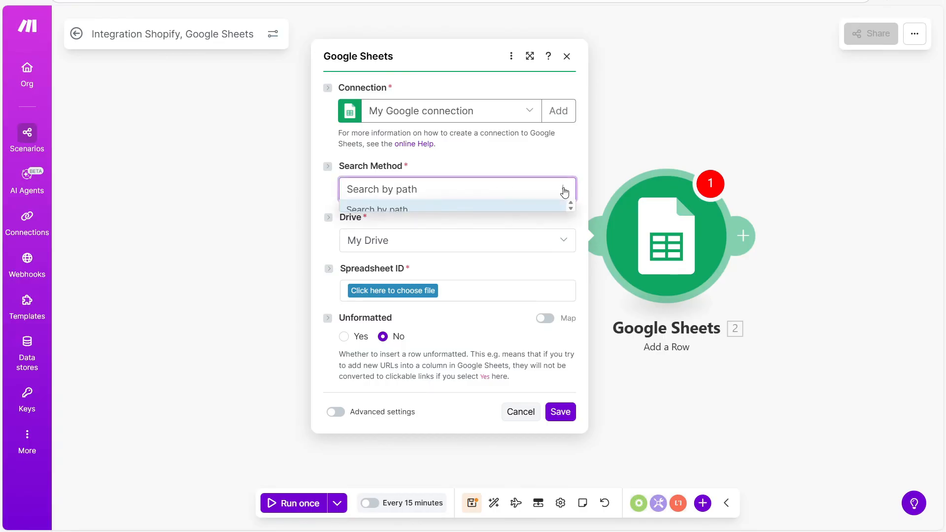
{"action": "left_click", "coordinate": [352, 213]}
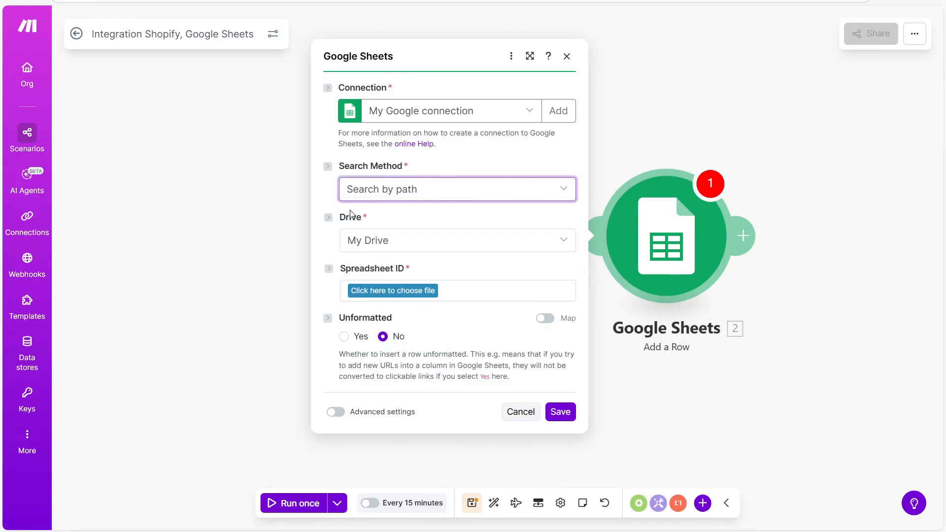
{"action": "left_click", "coordinate": [564, 244]}
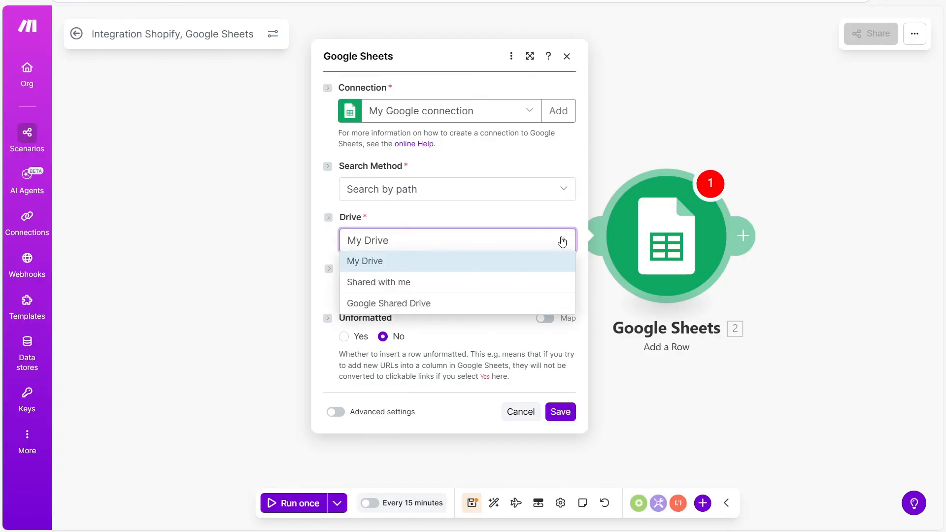
{"action": "left_click", "coordinate": [412, 266]}
Switch to the Shopify Data spreadsheet in Google Sheets and check the Order ID, Date, Customer and Total headers on the Data sheet
{"action": "left_click", "coordinate": [404, 354]}
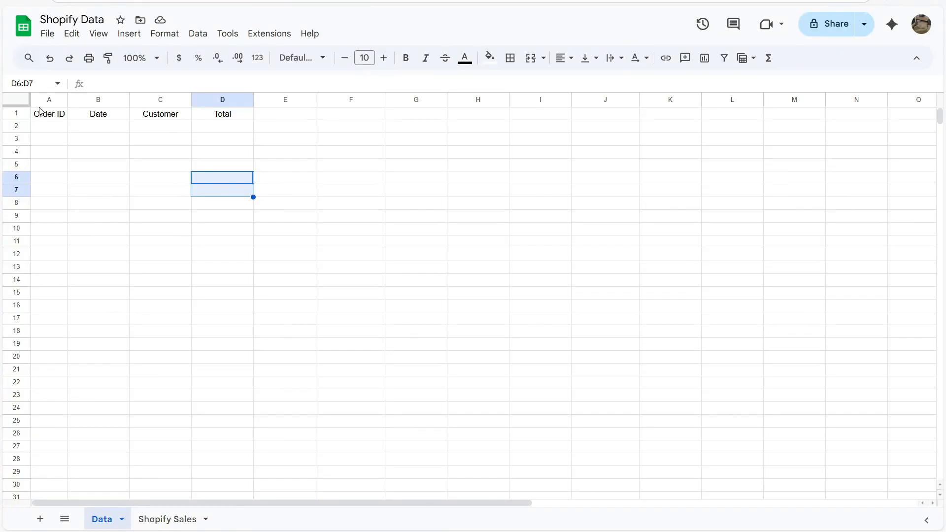
{"action": "left_click", "coordinate": [59, 123]}
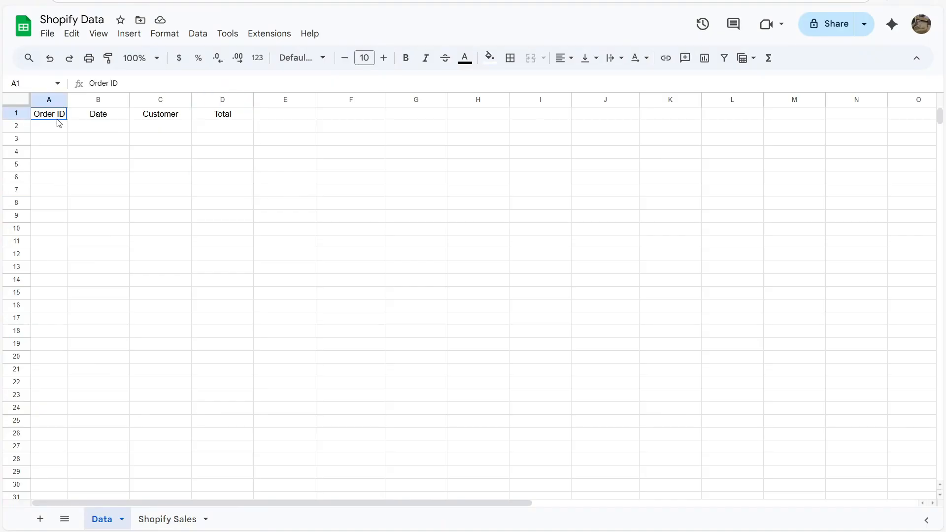
{"action": "left_click", "coordinate": [94, 117]}
{"action": "left_click", "coordinate": [150, 117]}
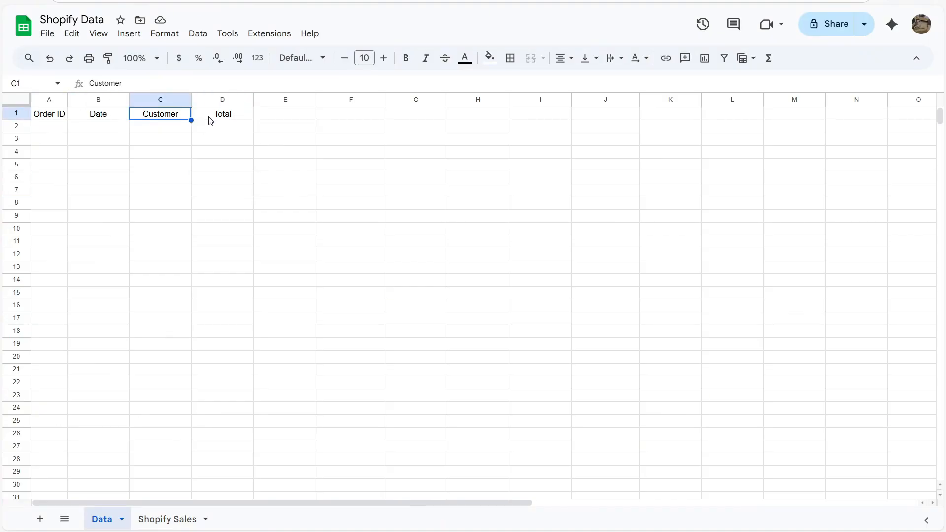
{"action": "left_click", "coordinate": [224, 118]}
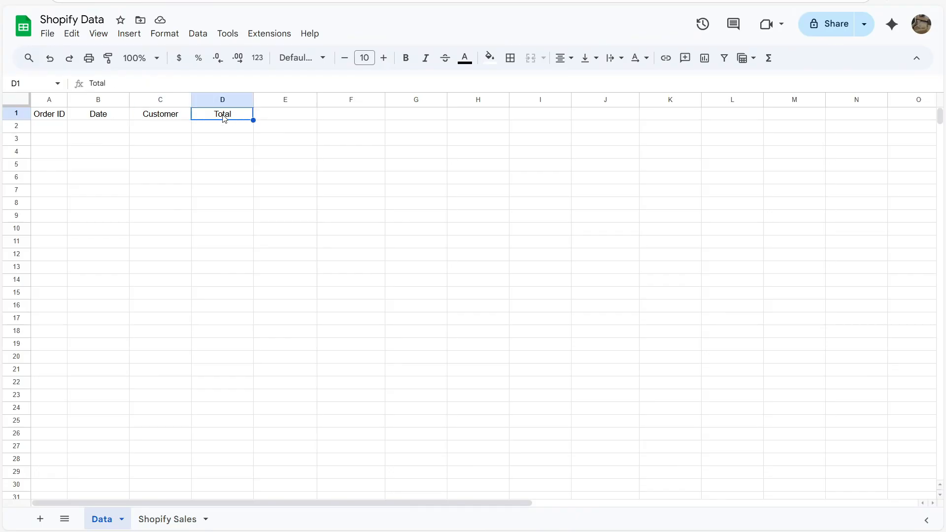
Check the header row A1:D1 and the first empty row beneath it on the Data sheet
{"action": "left_click_drag", "start_coordinate": [51, 118], "coordinate": [217, 115]}
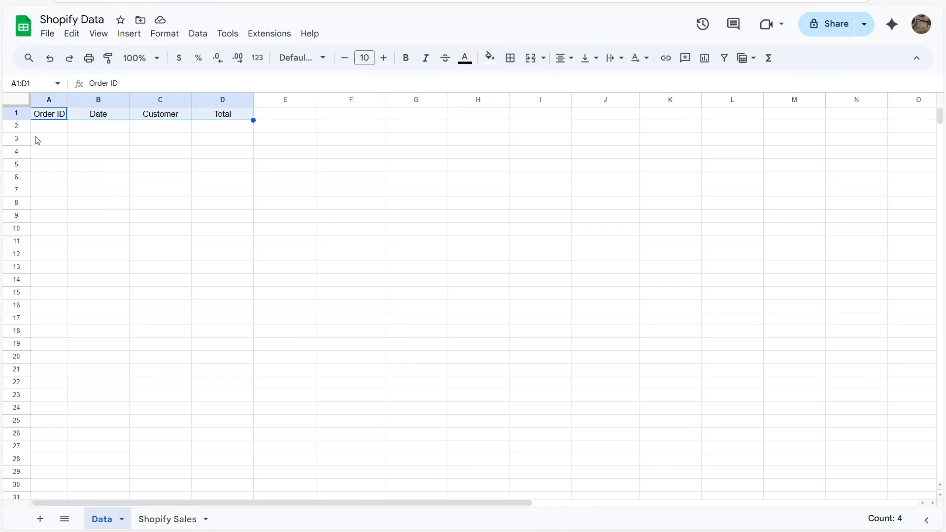
{"action": "left_click", "coordinate": [50, 126]}
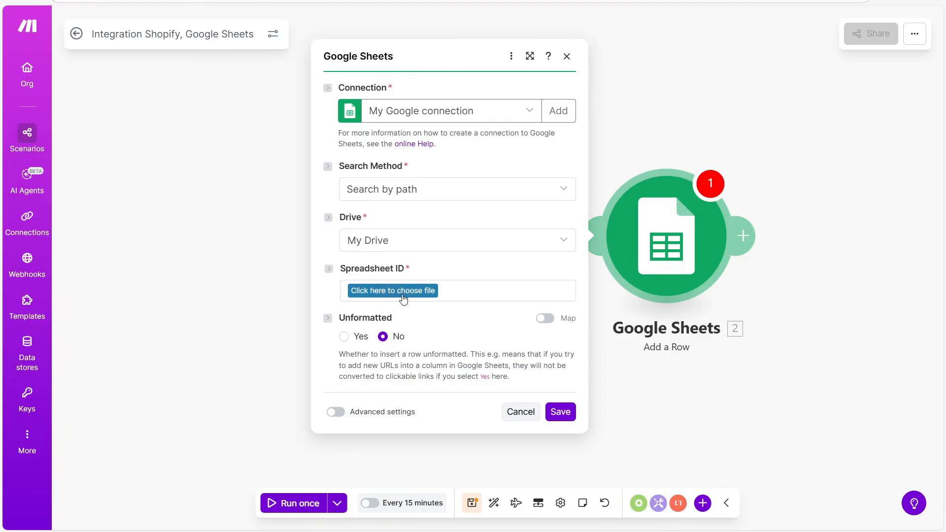
Back in Make, choose Shopify Data as the spreadsheet and Data as the sheet, with Table contains headers set to Yes
{"action": "left_click", "coordinate": [395, 292]}
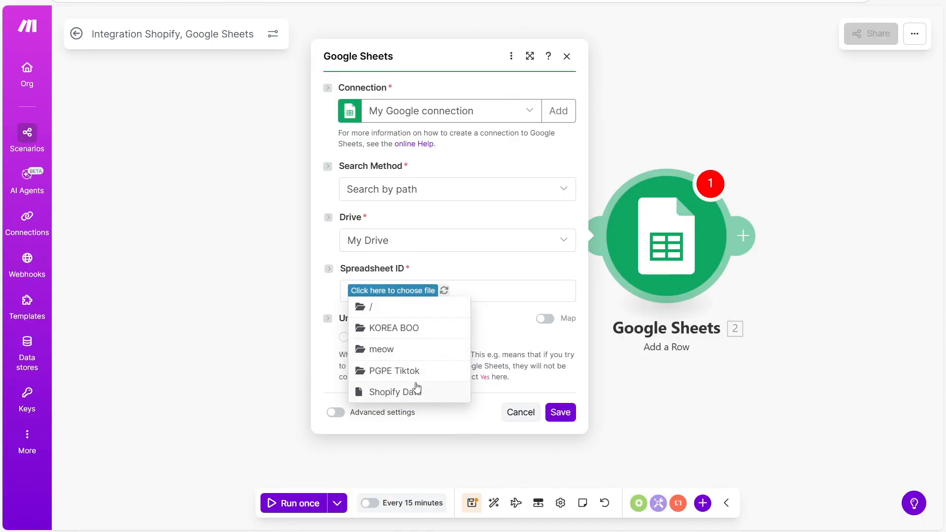
{"action": "left_click", "coordinate": [390, 393]}
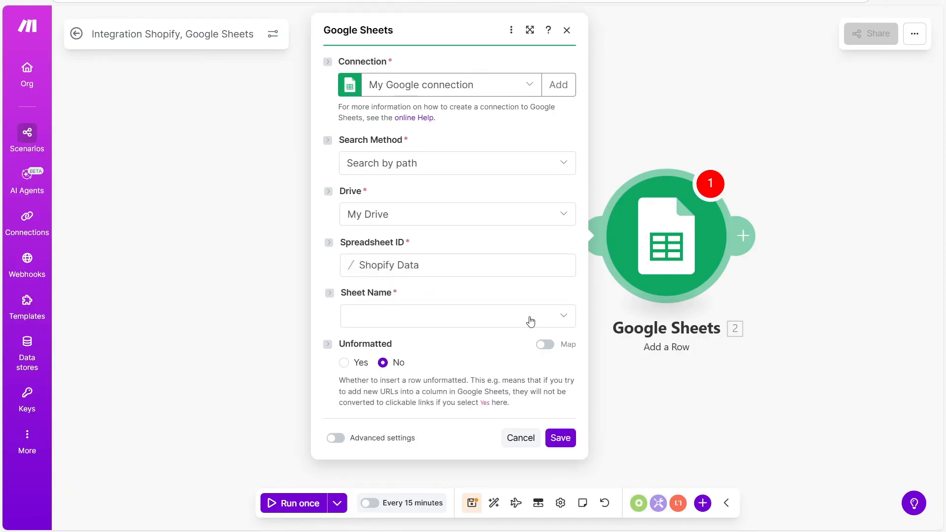
{"action": "left_click", "coordinate": [566, 317]}
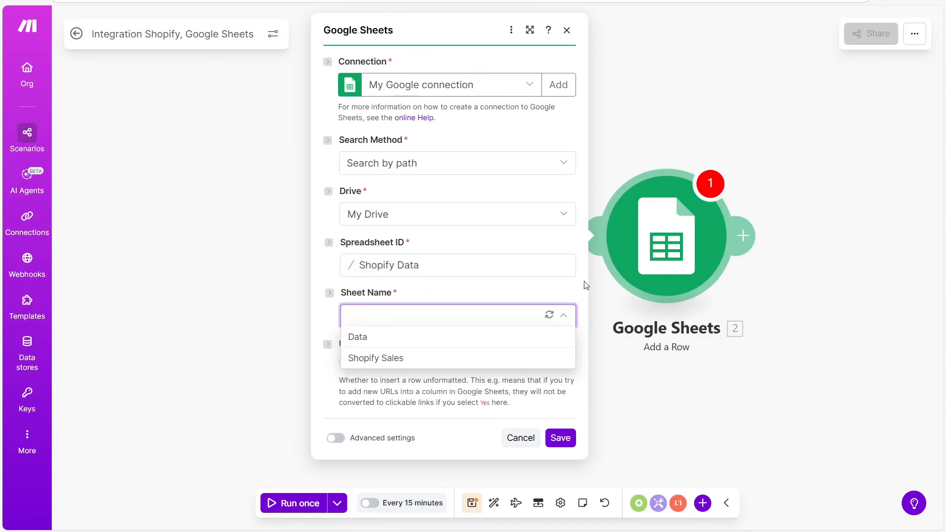
{"action": "left_click", "coordinate": [370, 341]}
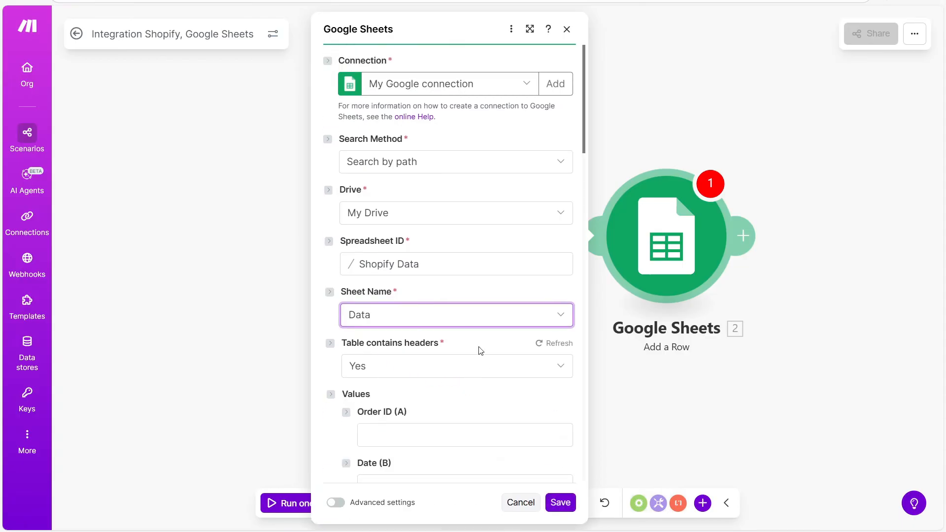
{"action": "scroll", "coordinate": [480, 351], "scroll_direction": "down", "scroll_amount": 3}
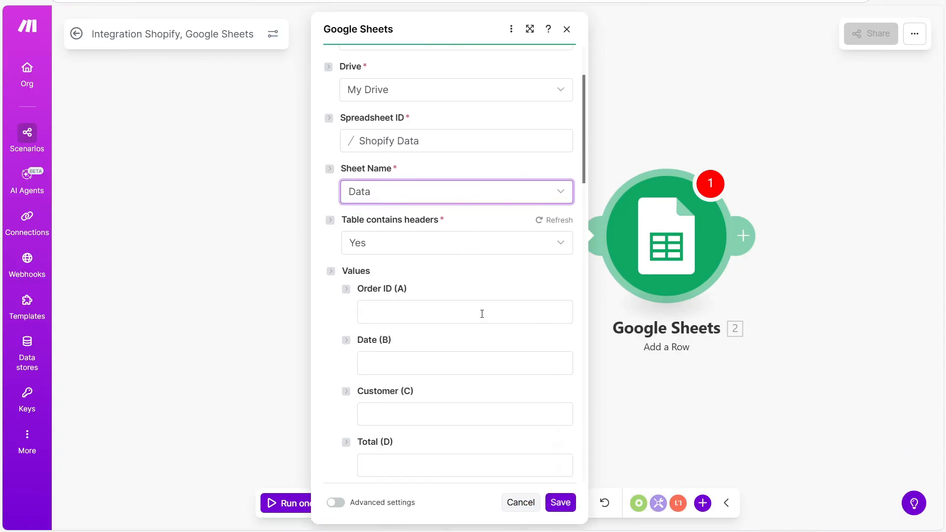
{"action": "left_click", "coordinate": [564, 251]}
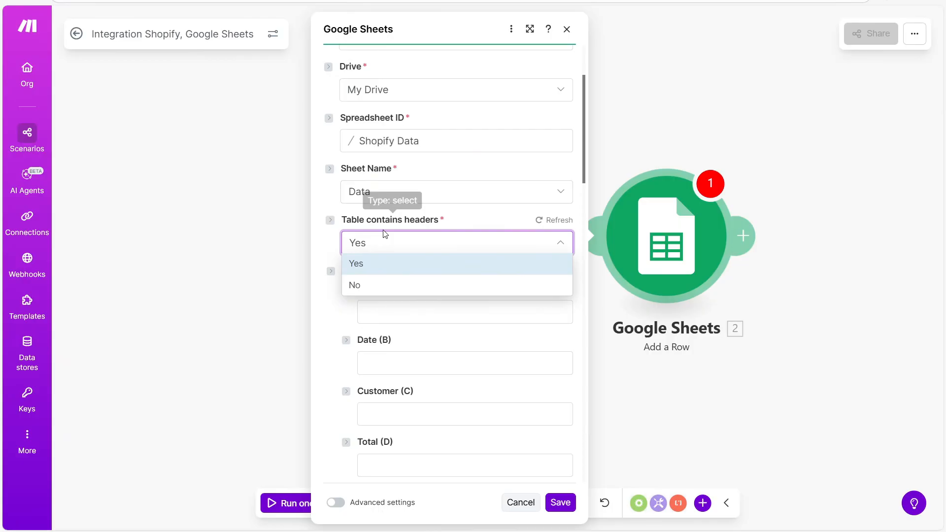
{"action": "left_click", "coordinate": [362, 268]}
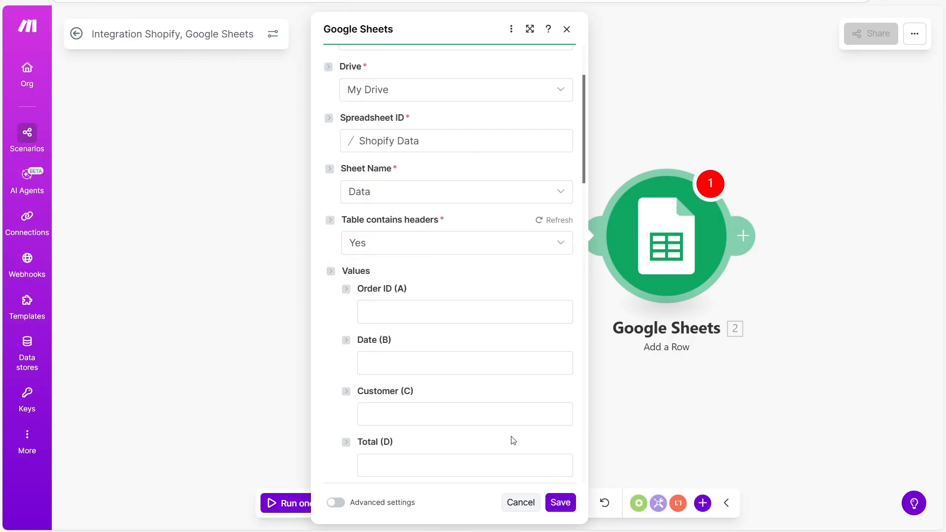
Map the Shopify order's ID item to the Order ID (A) value of the Google Sheets module
{"action": "scroll", "coordinate": [552, 243], "scroll_direction": "down", "scroll_amount": 5}
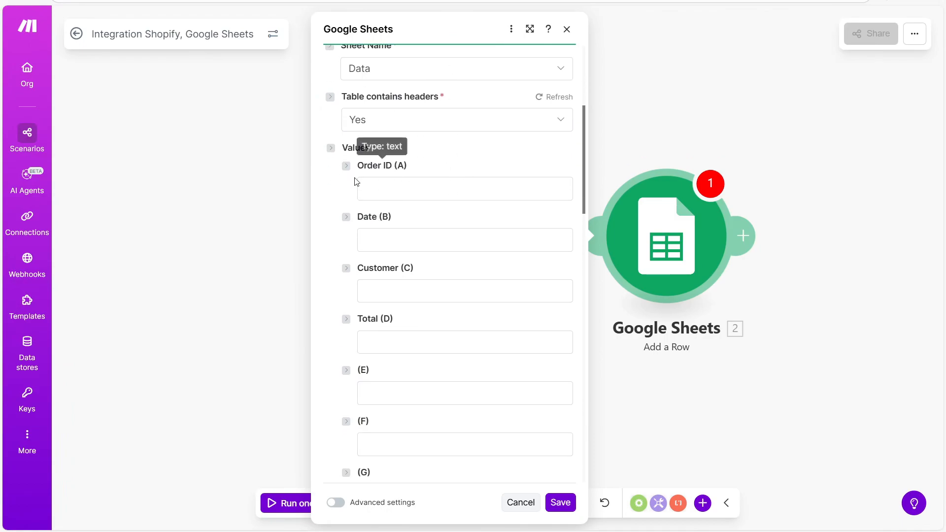
{"action": "scroll", "coordinate": [535, 164], "scroll_direction": "down", "scroll_amount": 4}
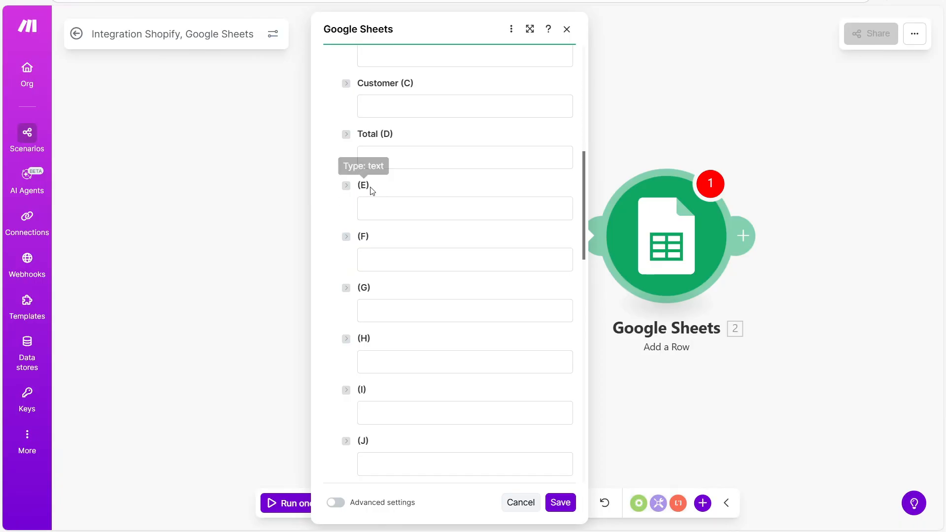
{"action": "scroll", "coordinate": [425, 250], "scroll_direction": "up", "scroll_amount": 4}
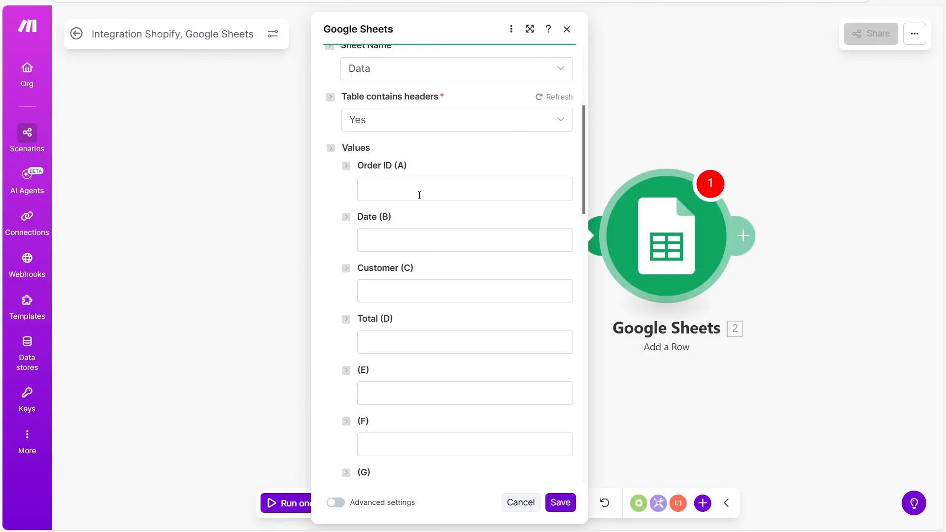
{"action": "left_click", "coordinate": [482, 187]}
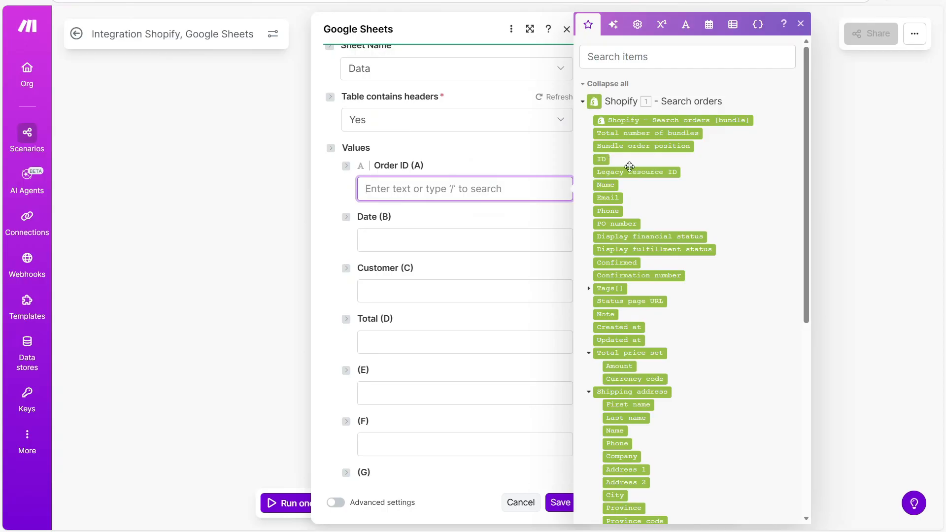
{"action": "left_click", "coordinate": [609, 162]}
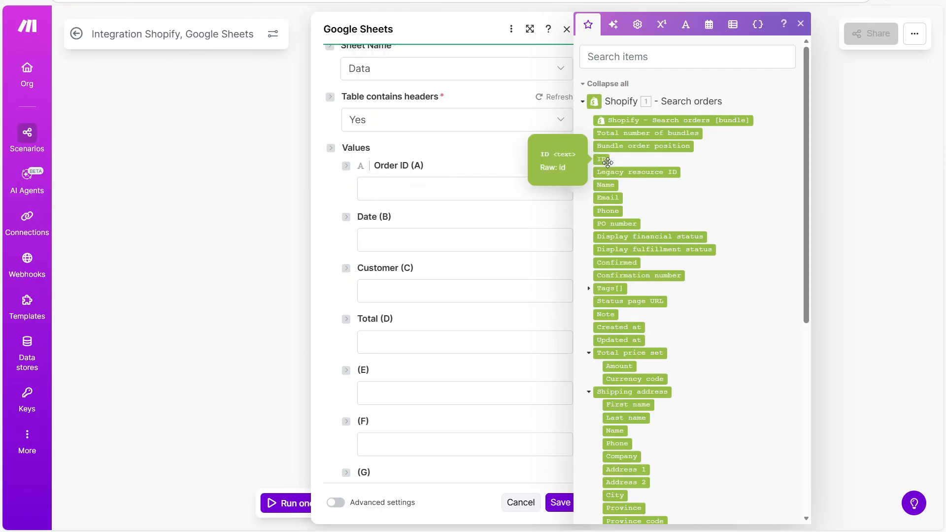
{"action": "left_click_drag", "start_coordinate": [608, 162], "coordinate": [387, 194]}
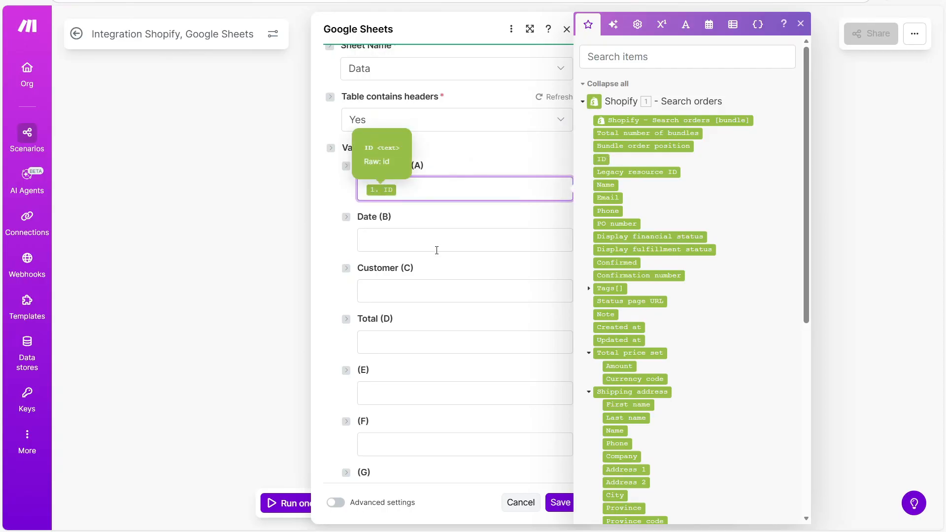
Map the Shopify order's Created at item to the Date (B) value
{"action": "left_click", "coordinate": [433, 241]}
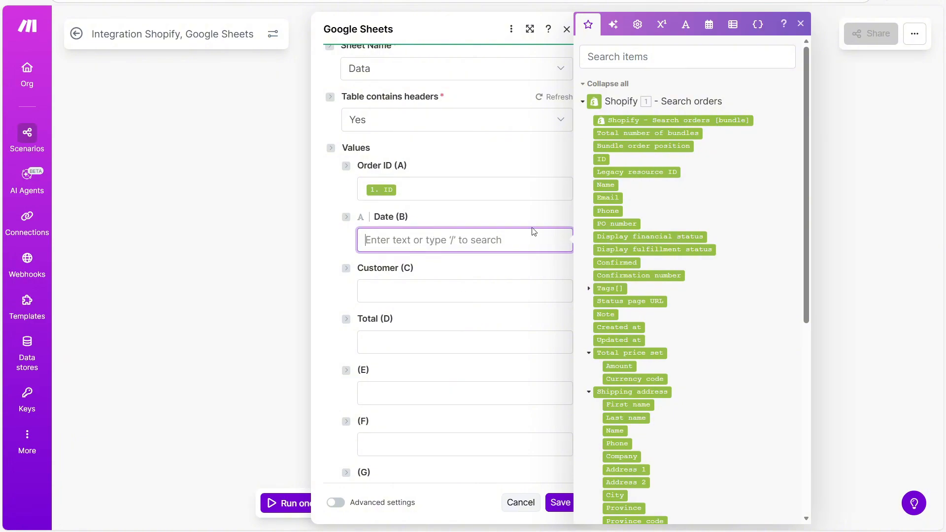
{"action": "left_click", "coordinate": [621, 327]}
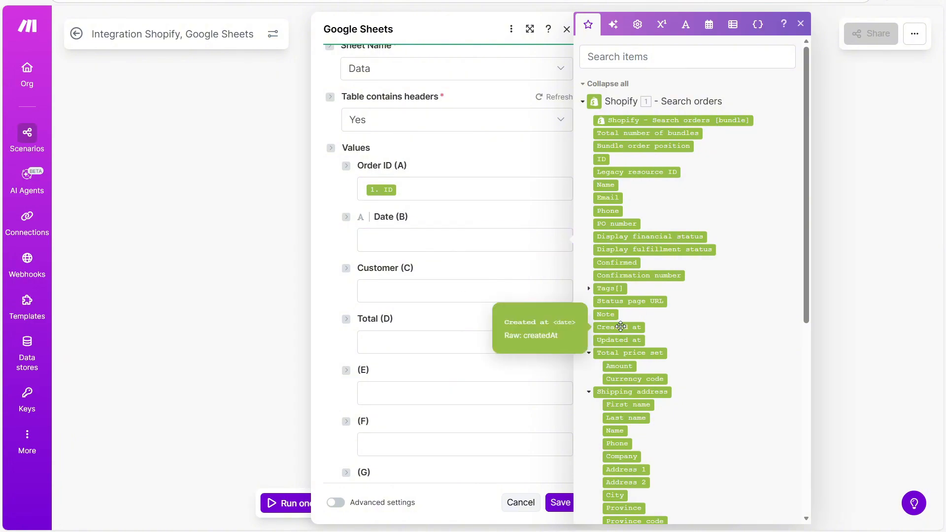
{"action": "left_click_drag", "start_coordinate": [621, 327], "coordinate": [424, 239]}
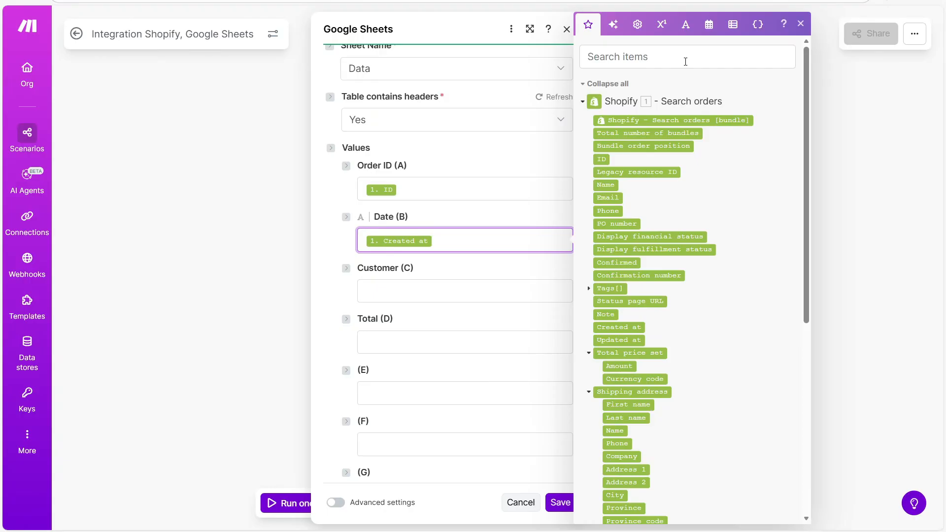
Search the mappable items for Created at and for Name, and map Shipping address: Name to the Customer (C) value
{"action": "left_click", "coordinate": [685, 62]}
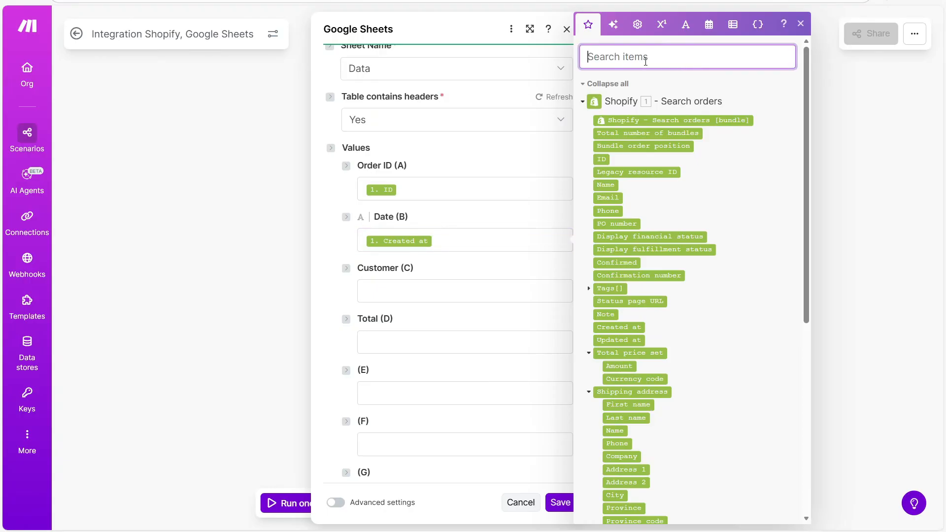
{"action": "type", "text": "Created at"}
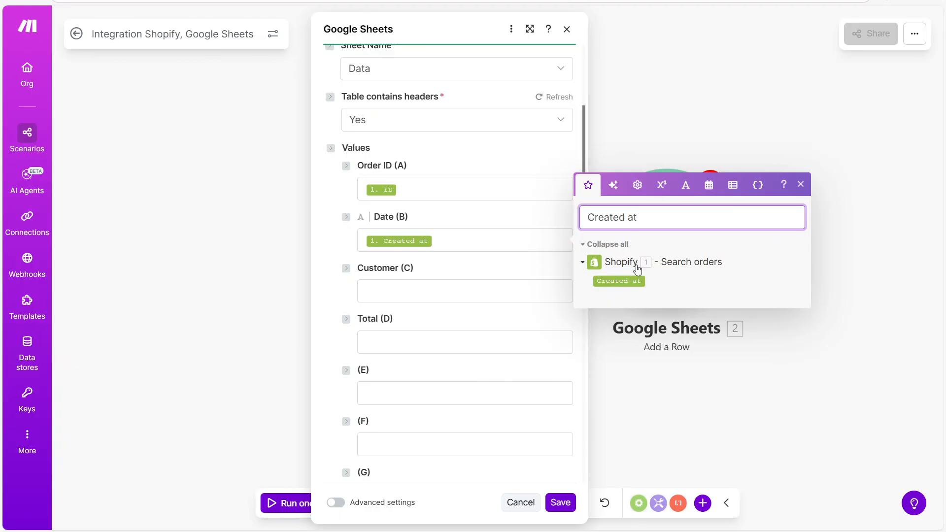
{"action": "left_click_drag", "start_coordinate": [672, 218], "coordinate": [454, 261]}
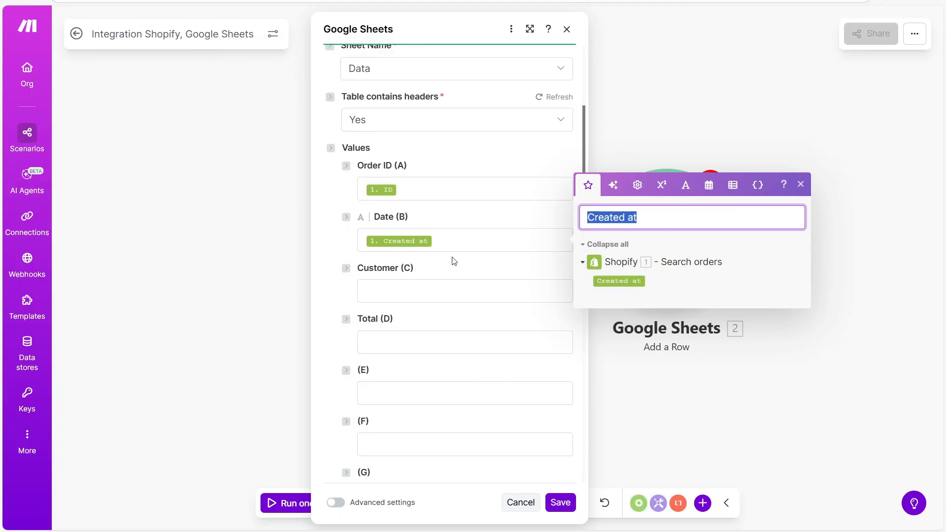
{"action": "type", "text": "Name"}
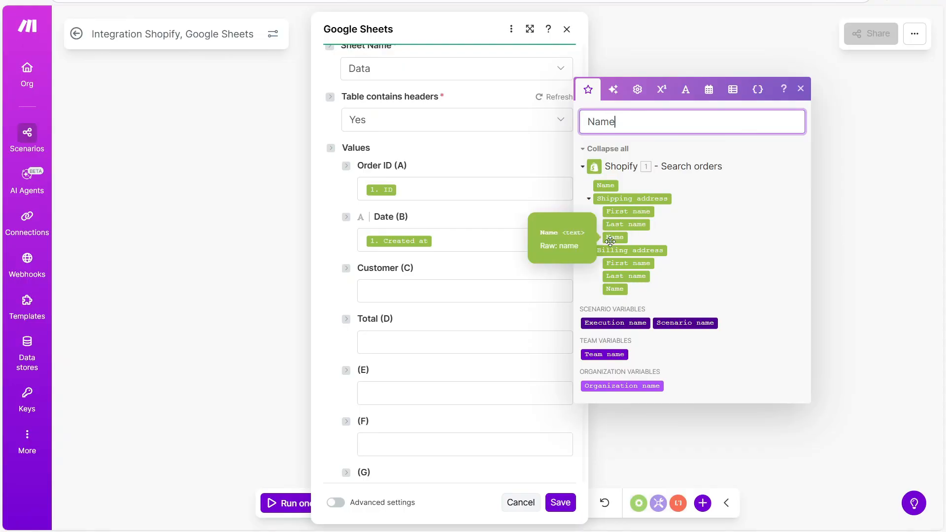
{"action": "left_click_drag", "start_coordinate": [626, 237], "coordinate": [413, 291]}
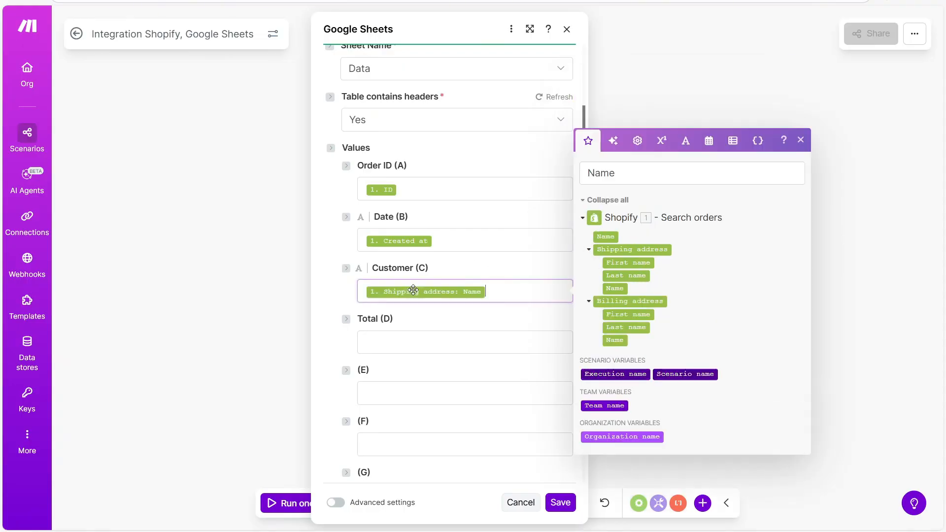
Search the mappable items for Amount and map Total price set: Amount to the Total (D) value
{"action": "left_click", "coordinate": [403, 340]}
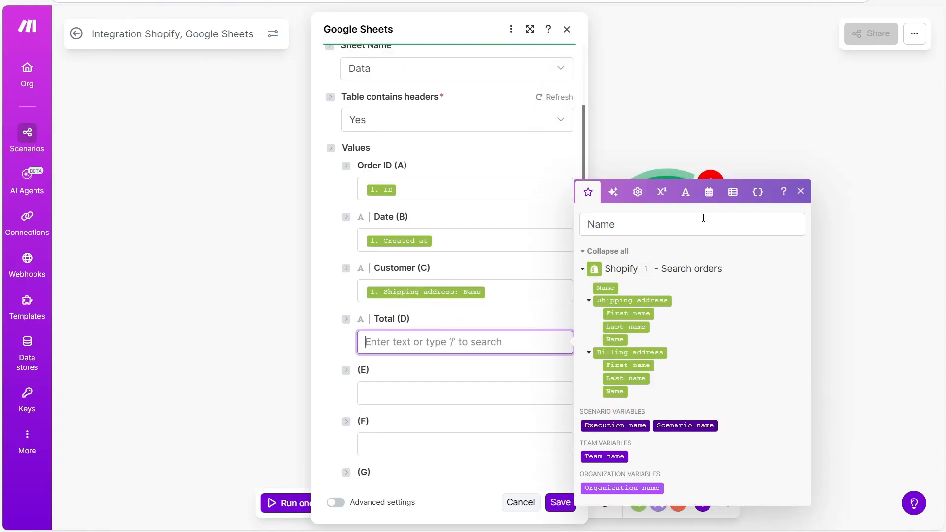
{"action": "double_click", "coordinate": [685, 223]}
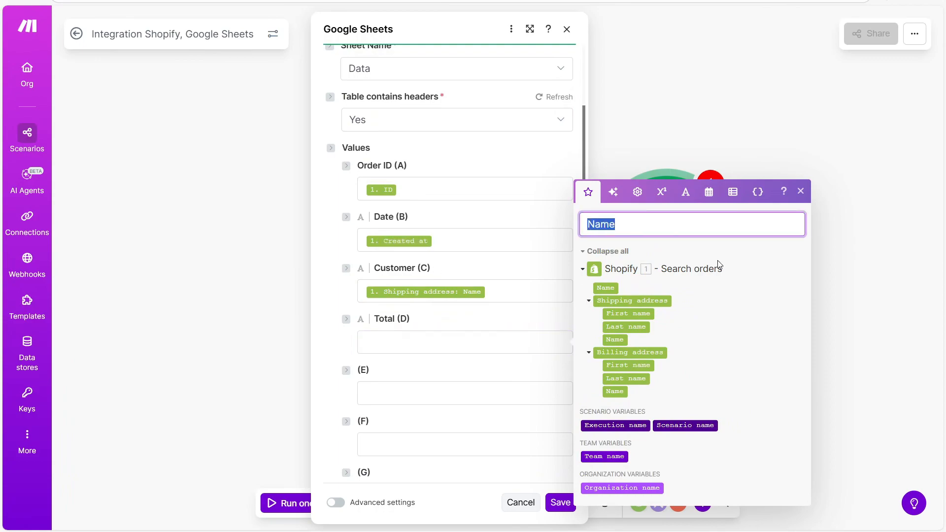
{"action": "type", "text": "Amount"}
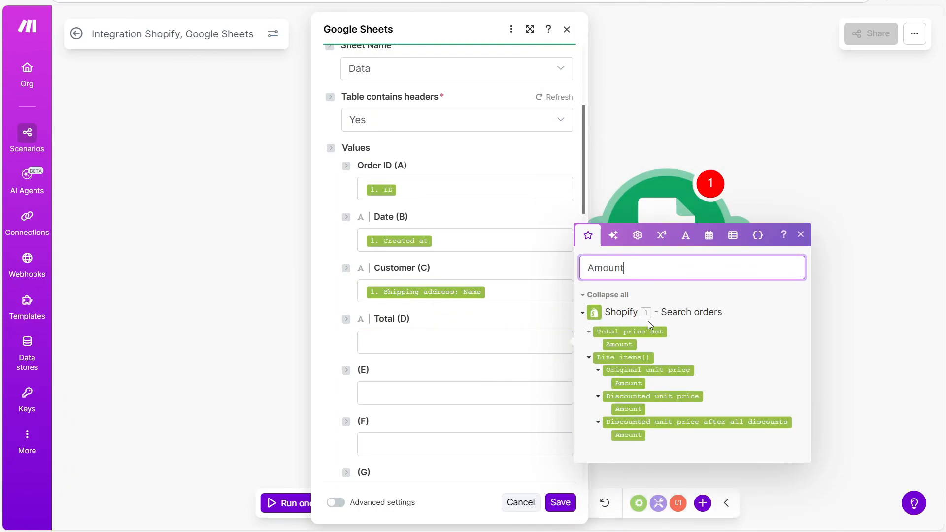
{"action": "left_click_drag", "start_coordinate": [626, 347], "coordinate": [442, 353]}
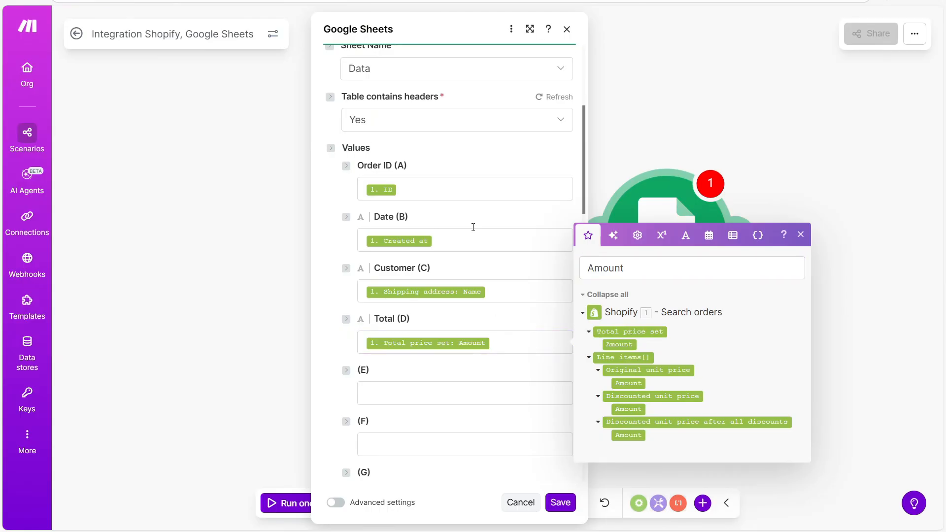
Clear the item search, leave column E blank and save the Google Sheets module's settings
{"action": "scroll", "coordinate": [435, 190], "scroll_direction": "down", "scroll_amount": 1}
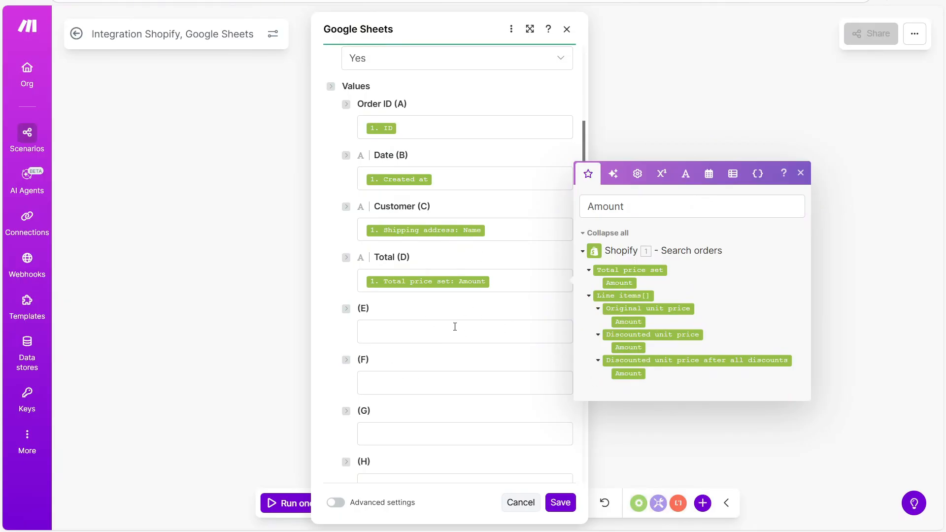
{"action": "left_click", "coordinate": [455, 327]}
{"action": "left_click_drag", "start_coordinate": [654, 259], "coordinate": [562, 270]}
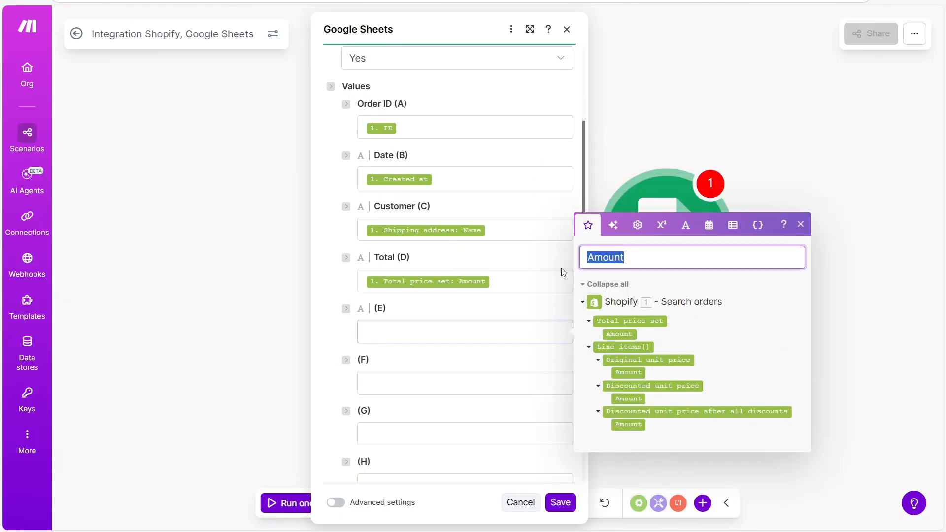
{"action": "key", "text": "BackSpace"}
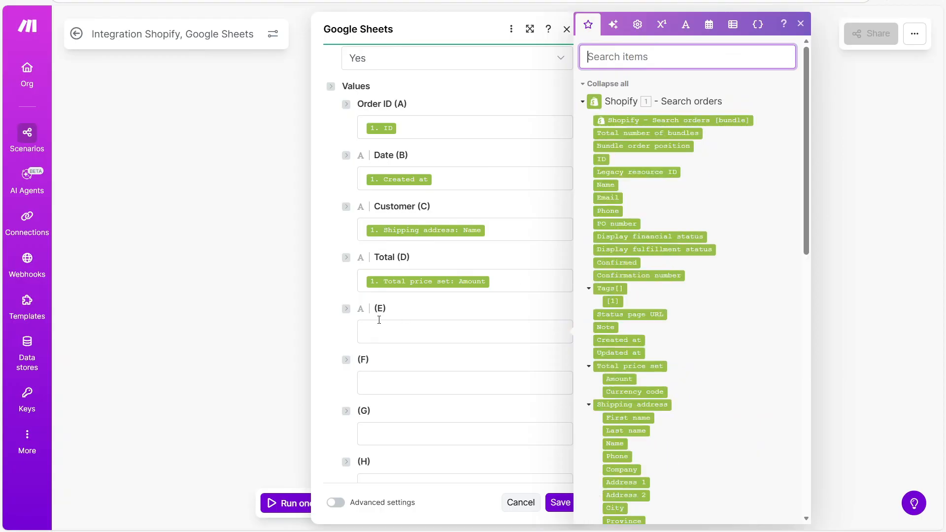
{"action": "left_click", "coordinate": [795, 43]}
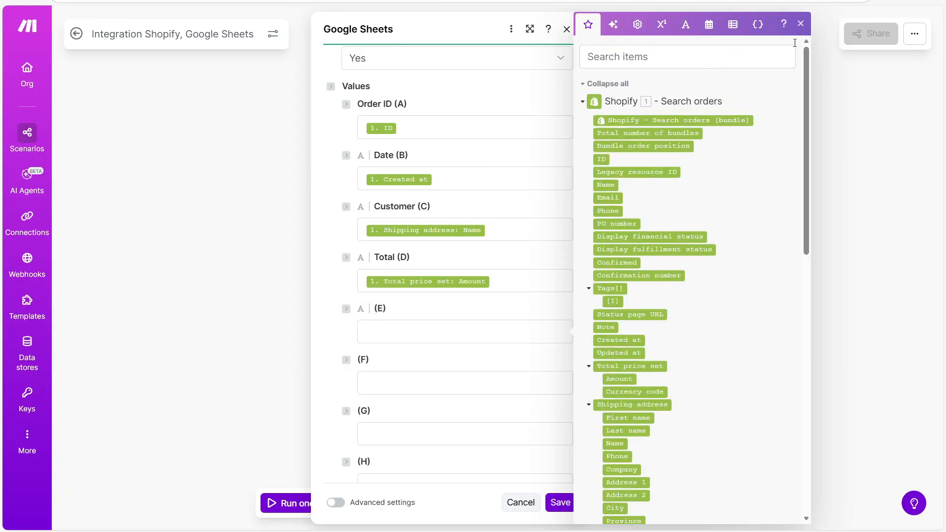
{"action": "left_click", "coordinate": [799, 26]}
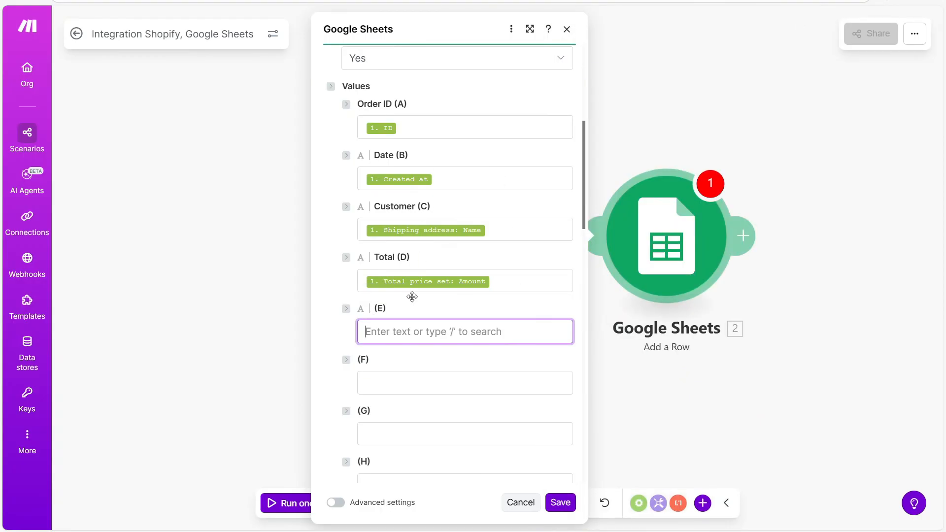
{"action": "left_click", "coordinate": [561, 503]}
Run the Shopify to Google Sheets scenario once
{"action": "left_click_drag", "start_coordinate": [831, 363], "coordinate": [771, 344]}
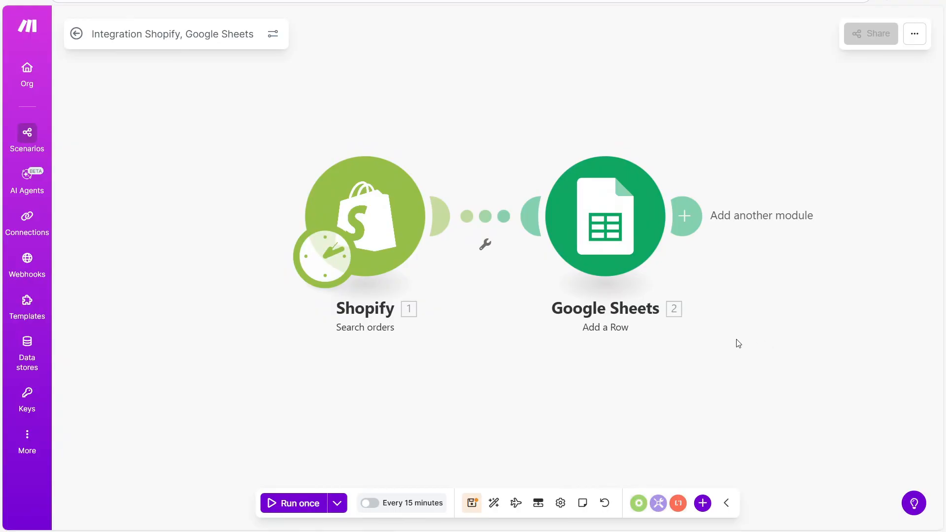
{"action": "left_click_drag", "start_coordinate": [734, 387], "coordinate": [728, 396]}
{"action": "left_click_drag", "start_coordinate": [799, 445], "coordinate": [806, 425]}
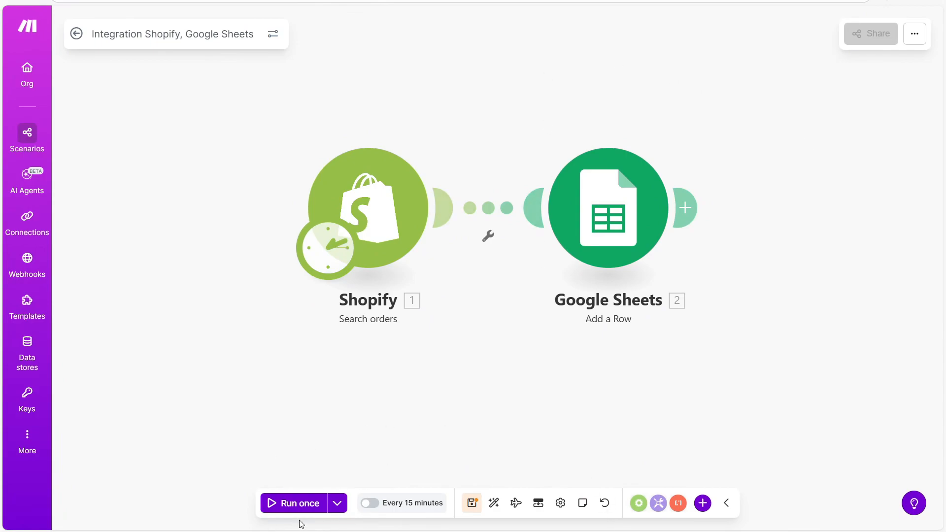
{"action": "left_click", "coordinate": [274, 508]}
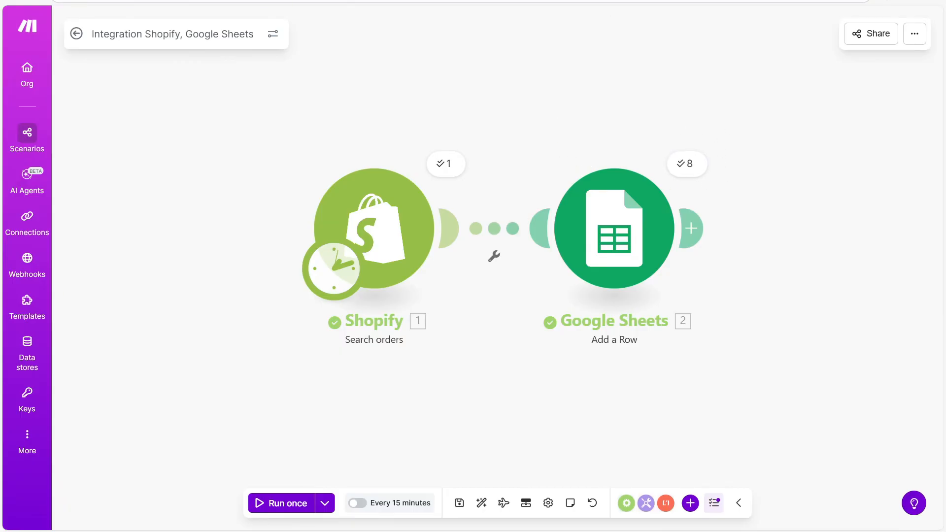
Switch to the Shopify Data spreadsheet in Google Sheets and fit the Order ID, Date and Customer columns to their contents
{"action": "key", "text": "ctrl+Tab"}
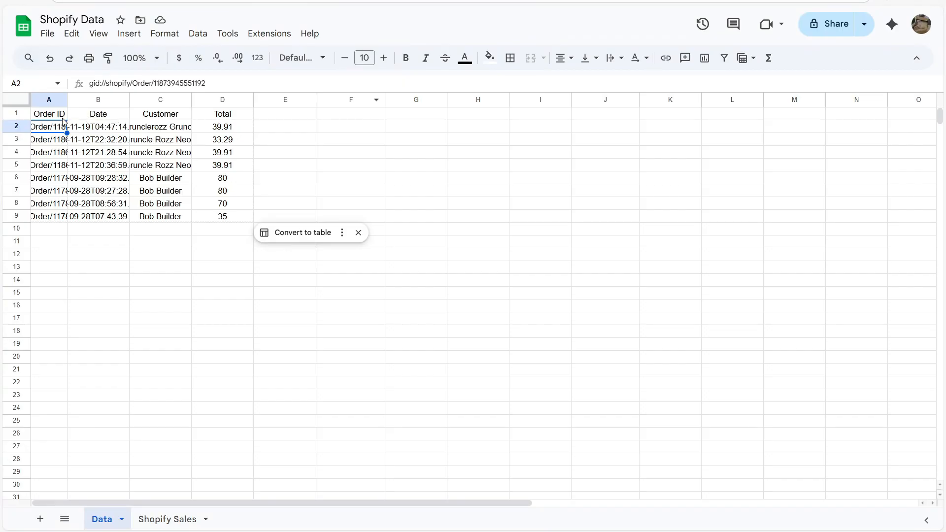
{"action": "double_click", "coordinate": [68, 99]}
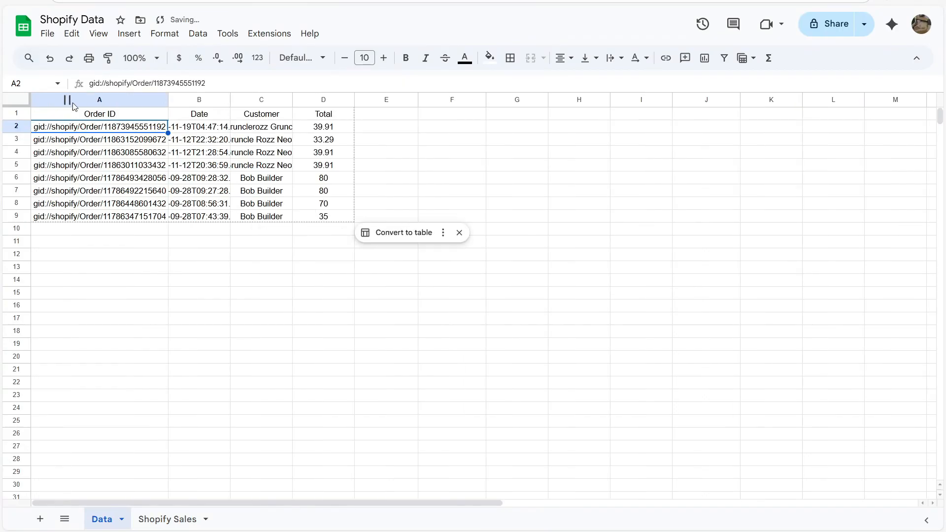
{"action": "double_click", "coordinate": [231, 100]}
{"action": "left_click", "coordinate": [220, 267]}
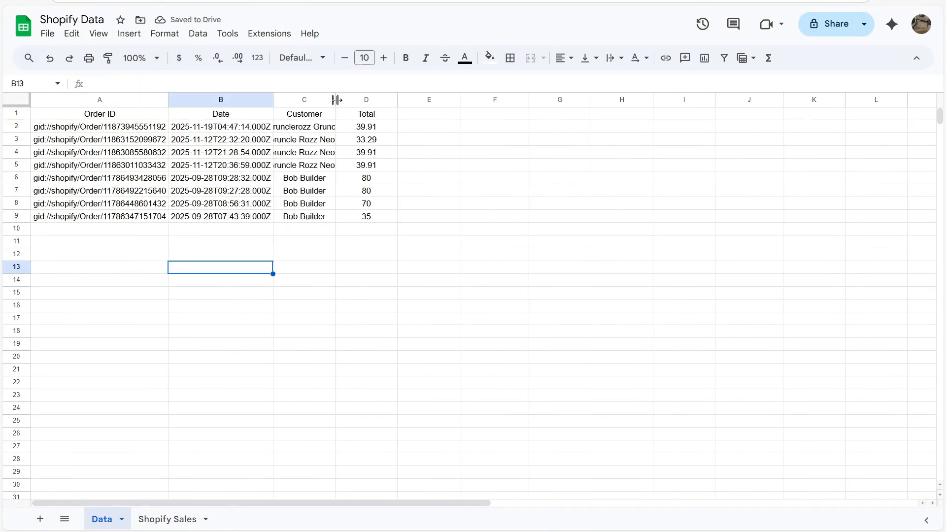
{"action": "double_click", "coordinate": [335, 99]}
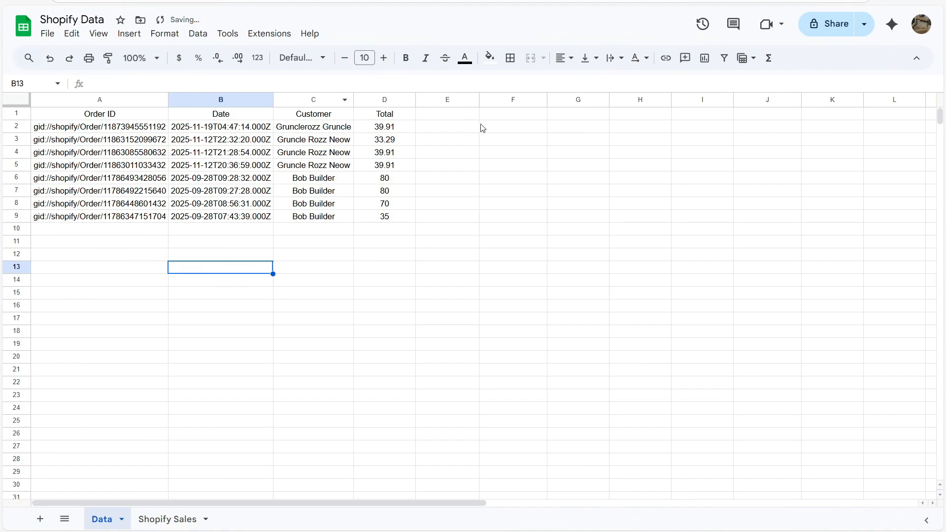